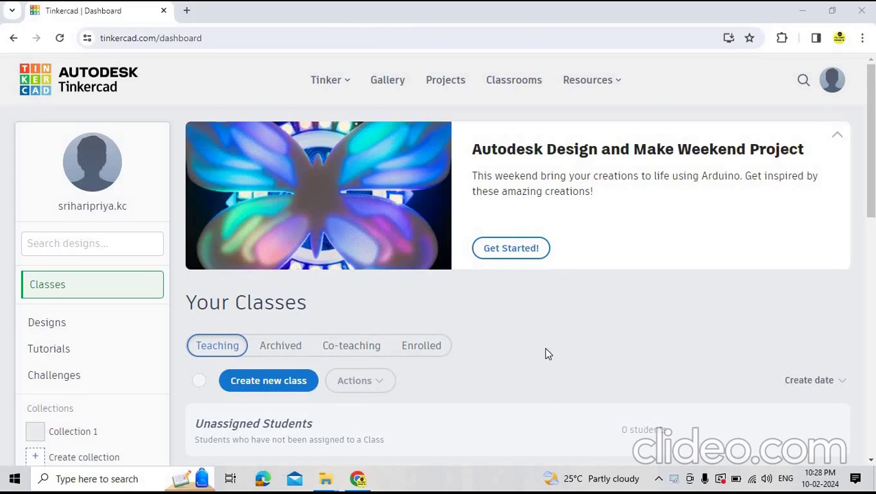
- Create a new Circuit design from the Designs list
click(55, 324)
scroll(227, 275, down, 1)
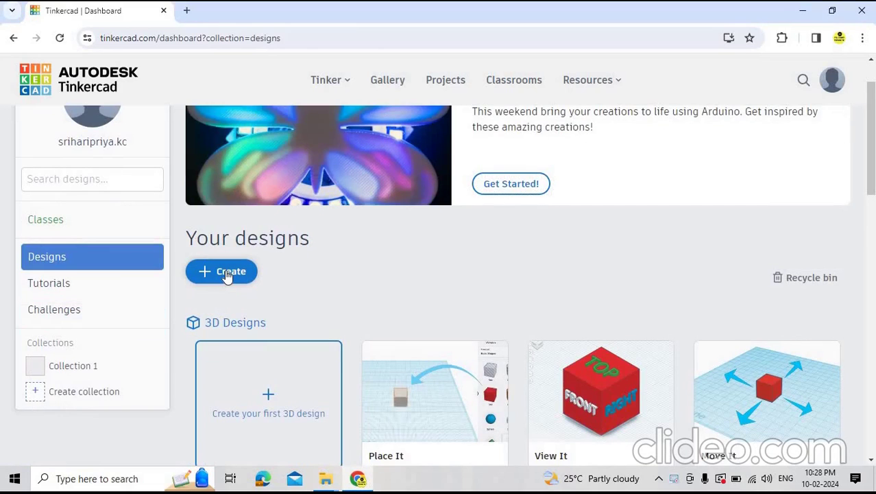
click(226, 275)
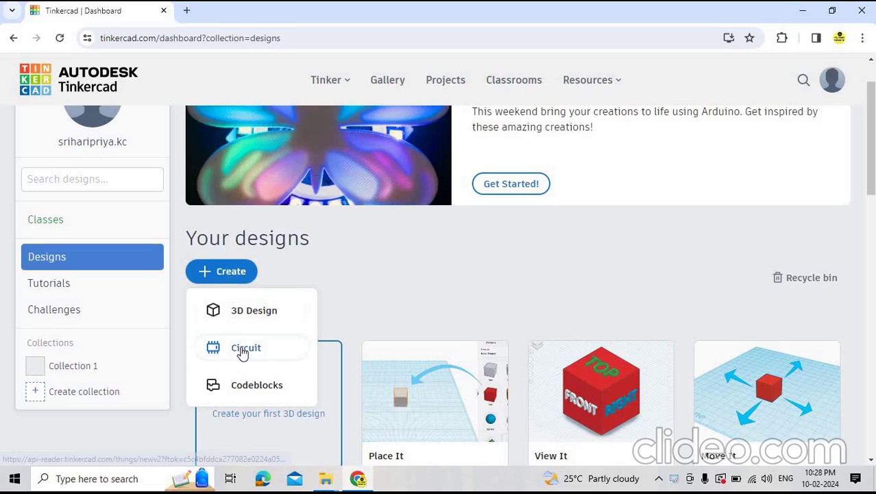
click(243, 350)
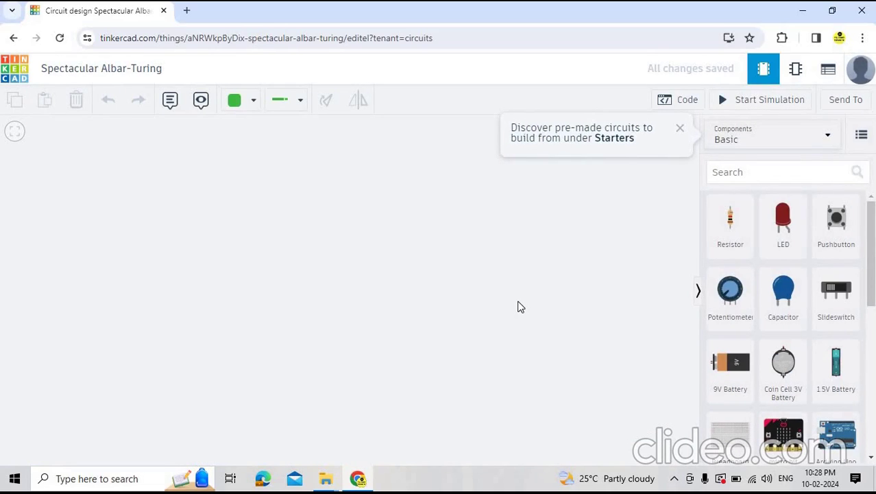
- Retitle the design 'smart irrigation sytem using soil moisture sensor'
click(135, 70)
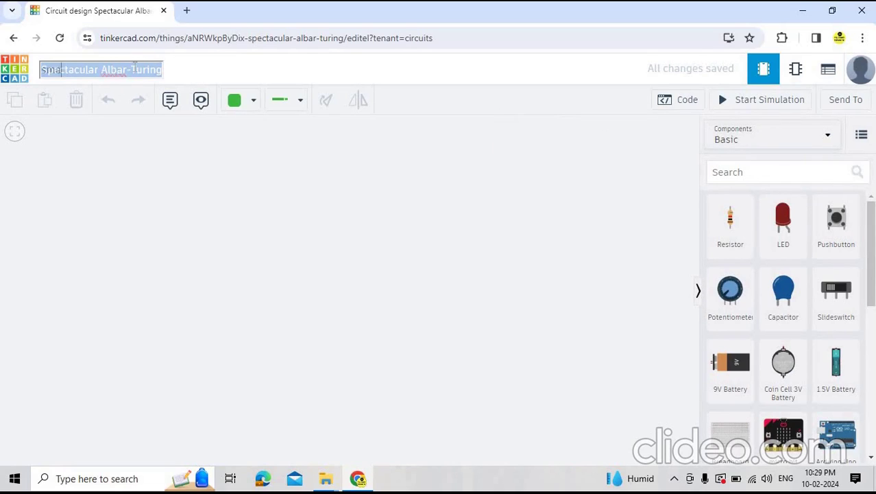
text(smart irrig)
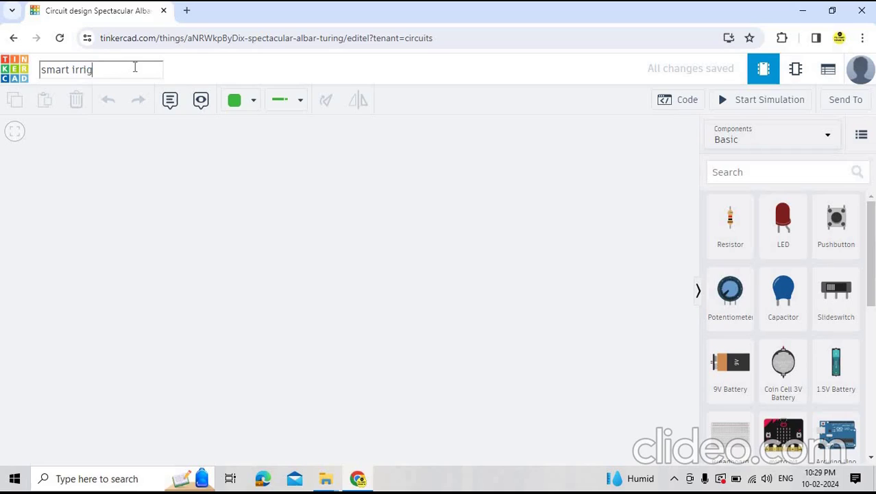
text(ation sytem using soi)
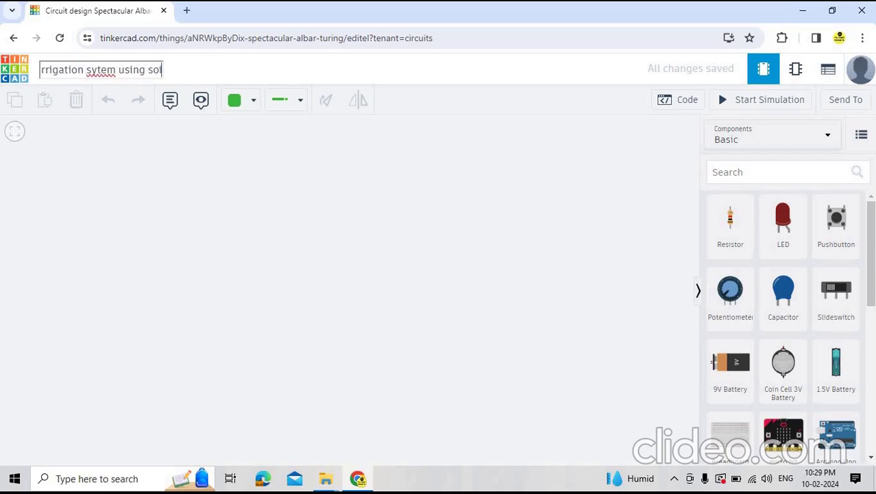
text(l moisture sensor)
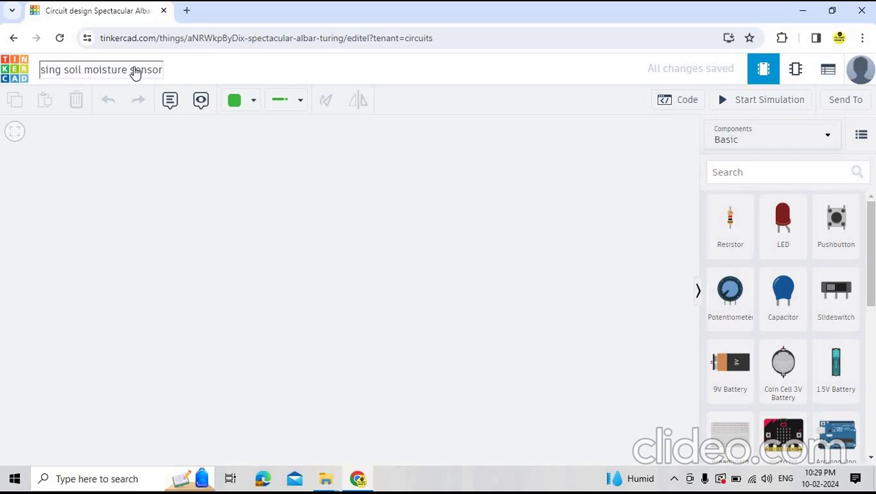
key(Escape)
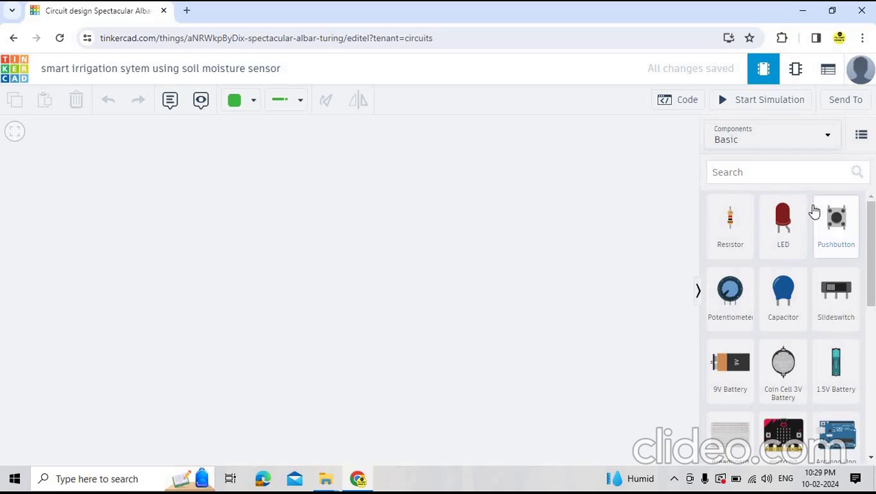
- Show all components and place a Soil Moisture Sensor on the canvas
click(769, 137)
click(743, 162)
scroll(783, 309, down, 8)
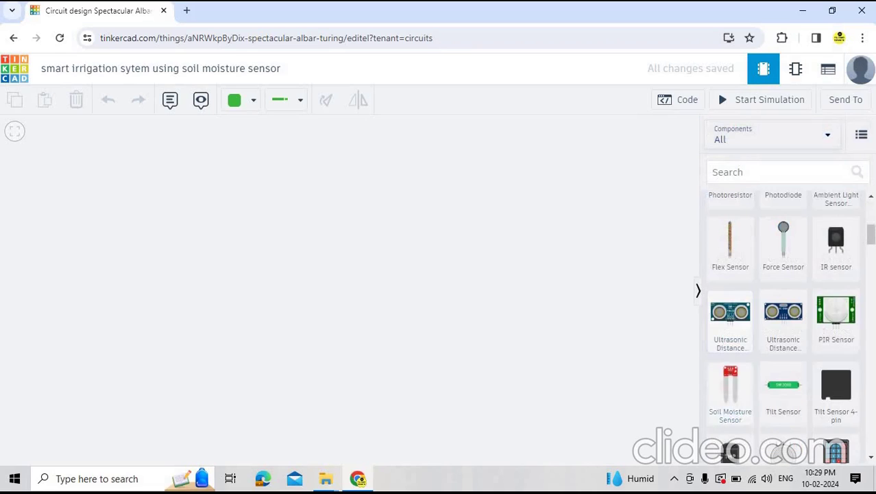
drag(731, 390, 202, 264)
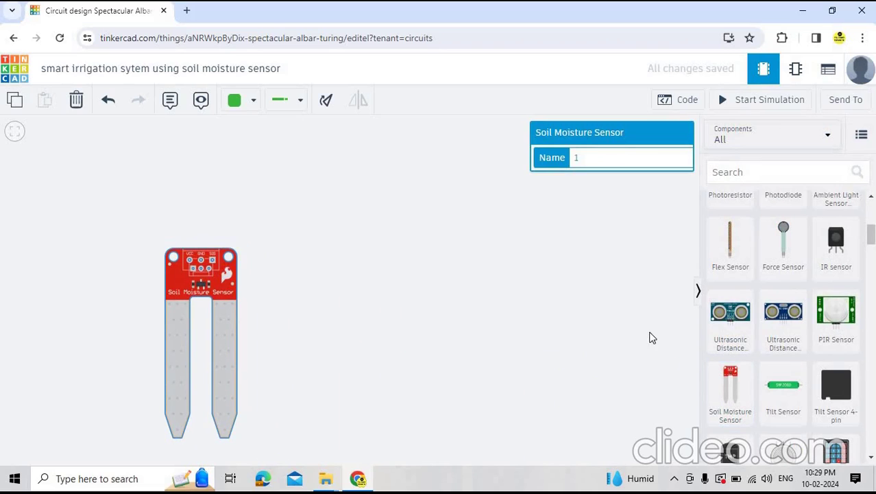
- Place an LCD 16 x 2 (I2C), keeping its type as MCP23008-based
scroll(823, 339, down, 1)
scroll(823, 339, down, 3)
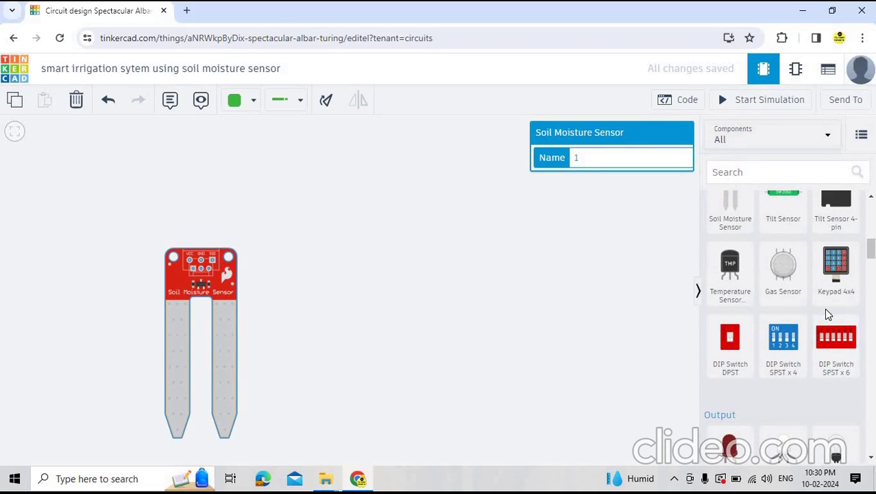
scroll(827, 312, up, 3)
scroll(828, 314, down, 5)
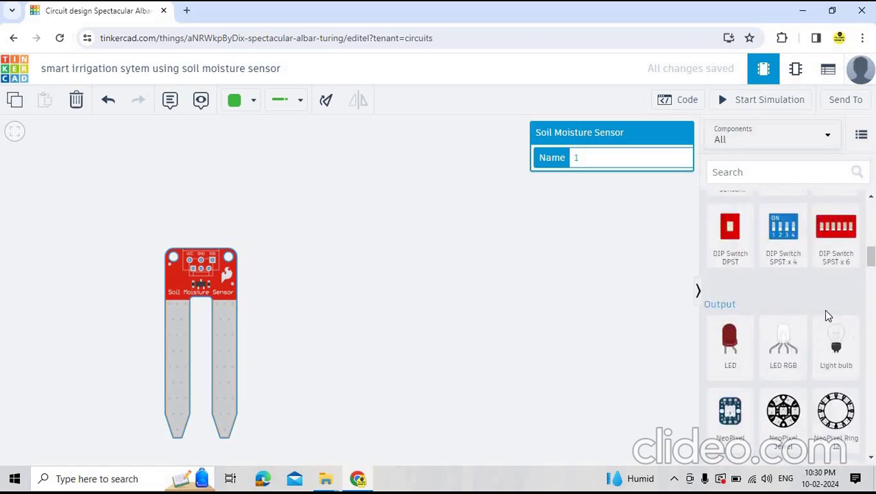
scroll(827, 315, down, 8)
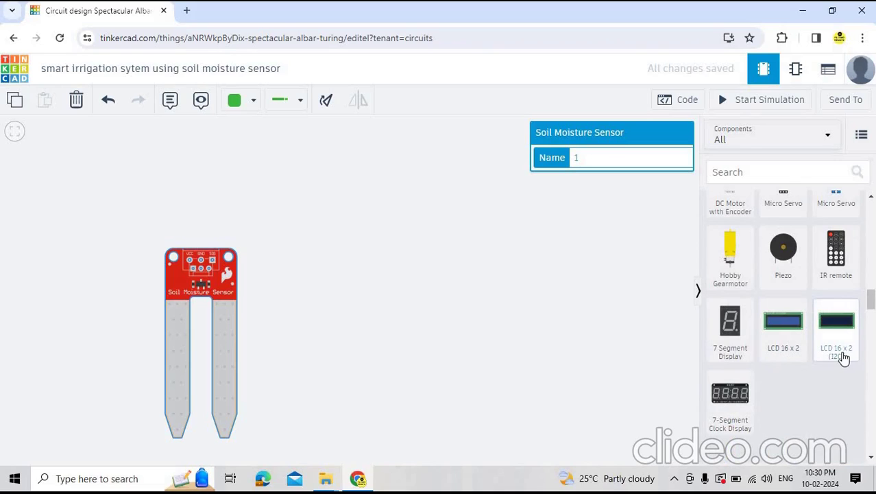
drag(844, 358, 482, 259)
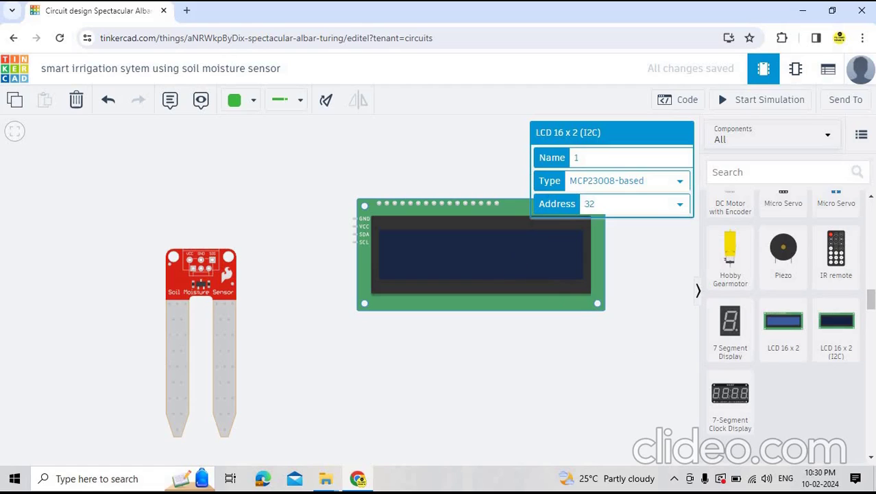
click(680, 180)
click(617, 197)
click(628, 280)
- Place an Arduino Uno R3 below the LCD and a DC Motor to its right
scroll(791, 383, down, 10)
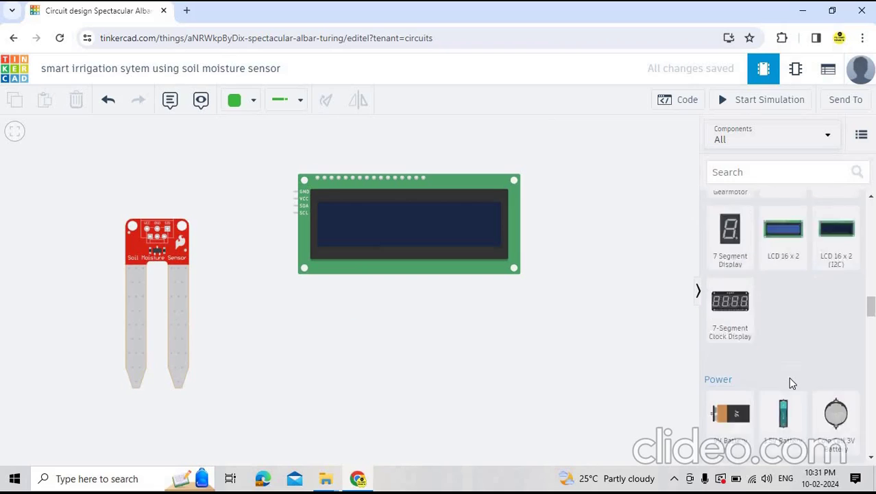
drag(835, 354, 473, 374)
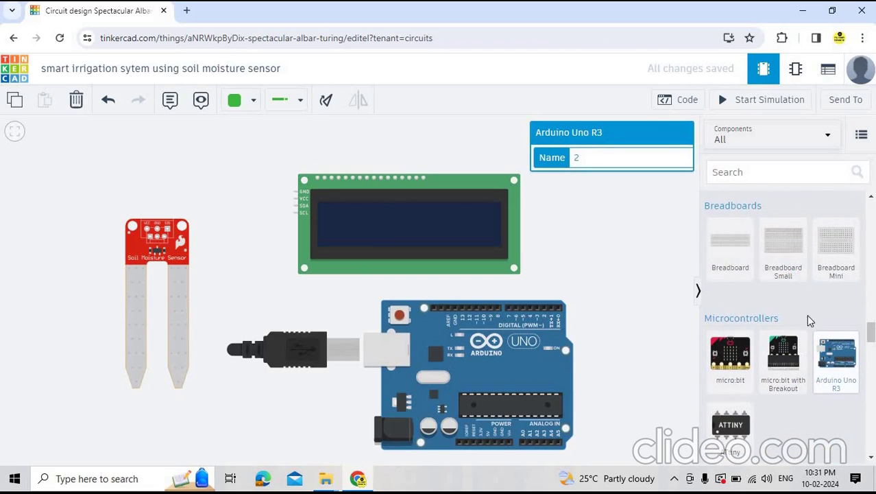
scroll(819, 312, down, 5)
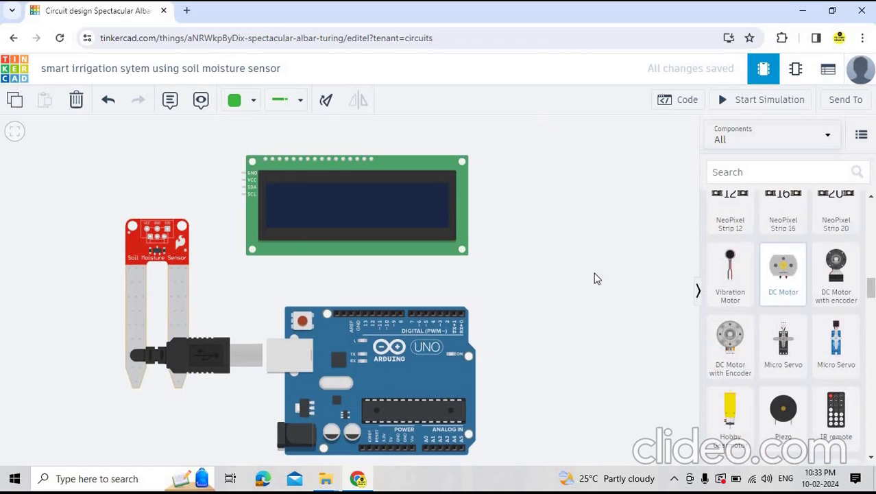
drag(593, 272, 575, 335)
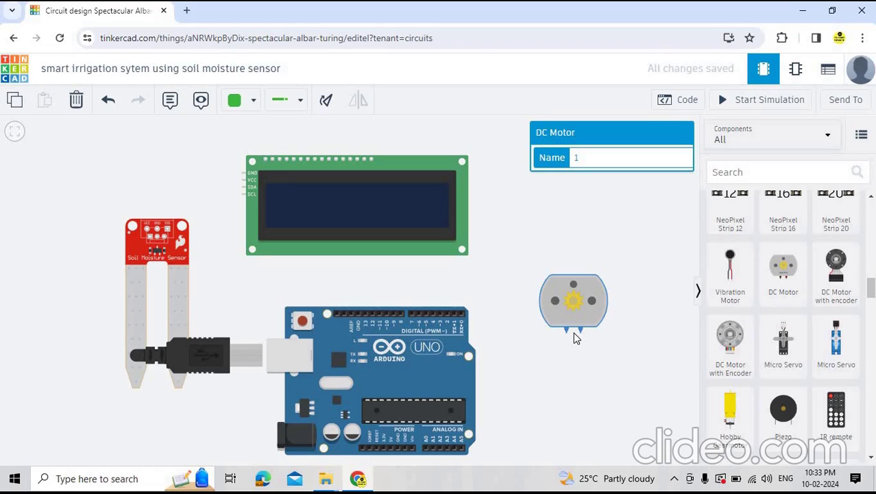
- Deselect the DC motor by clicking empty canvas
click(657, 225)
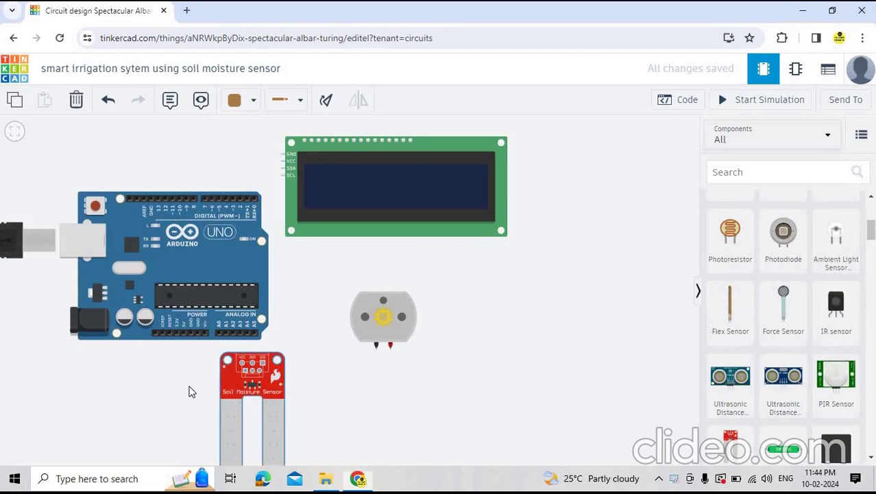
- Shift the sensor left and run a red power wire to the Arduino's 3.3V pin
drag(245, 374, 184, 371)
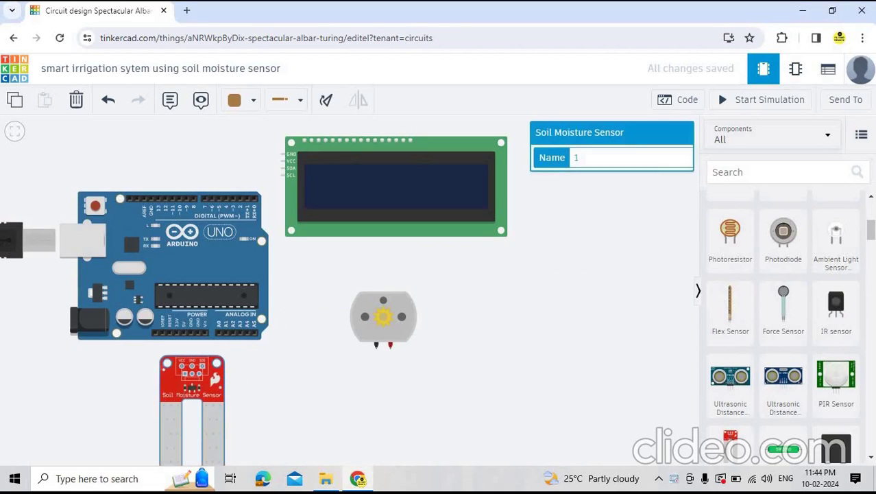
click(182, 368)
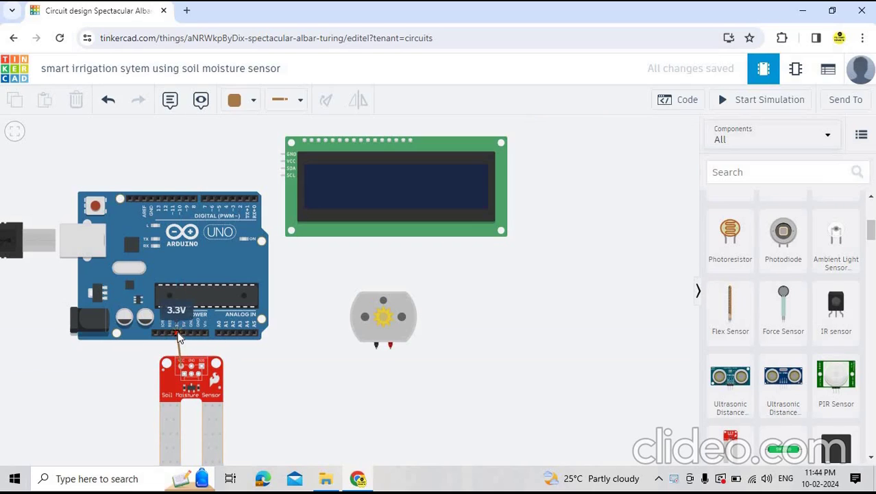
click(177, 334)
click(253, 100)
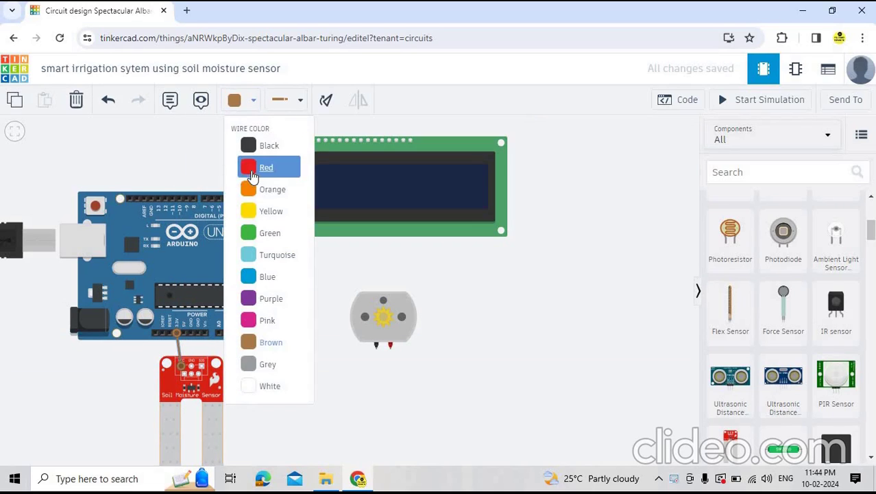
click(253, 175)
- Connect the sensor's ground pin to the Arduino with a black wire
click(189, 371)
click(189, 370)
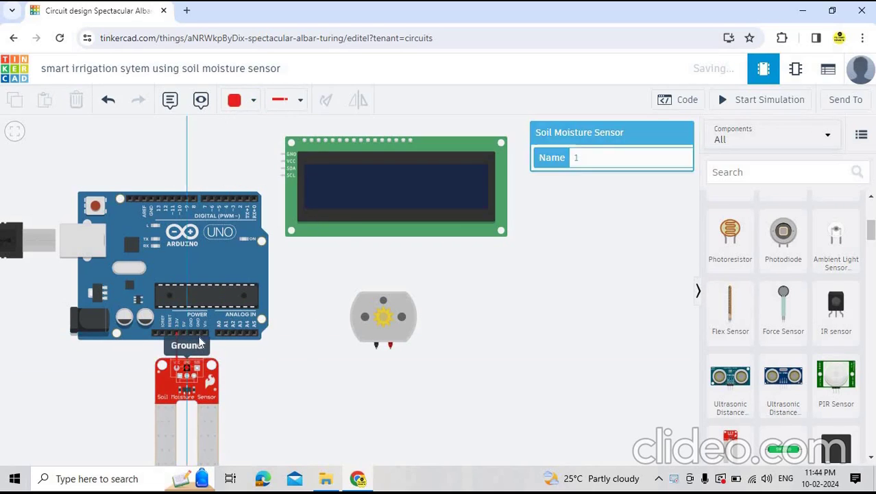
click(191, 332)
click(252, 102)
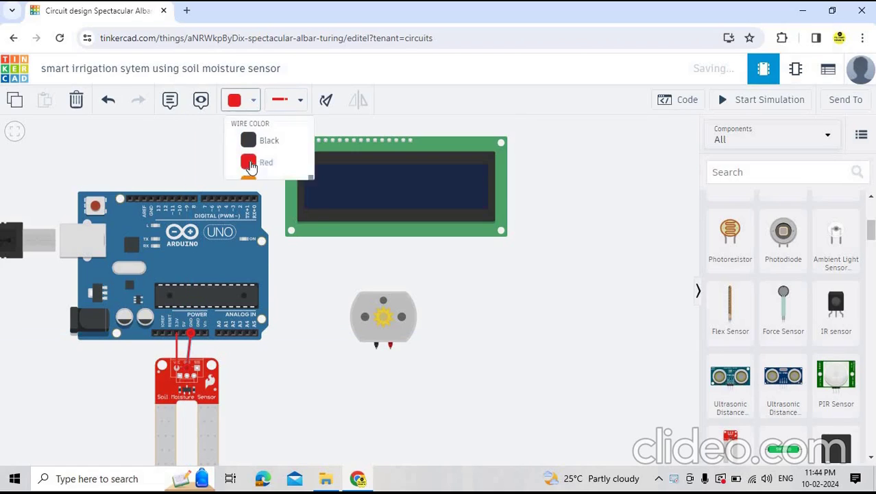
- Route the sensor's signal wire to analog pin A3 and nudge the LCD up-left
click(249, 144)
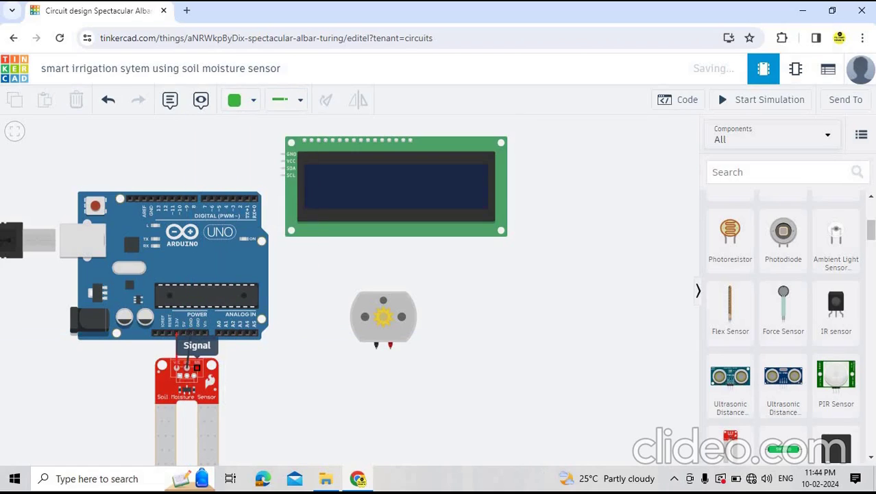
click(197, 367)
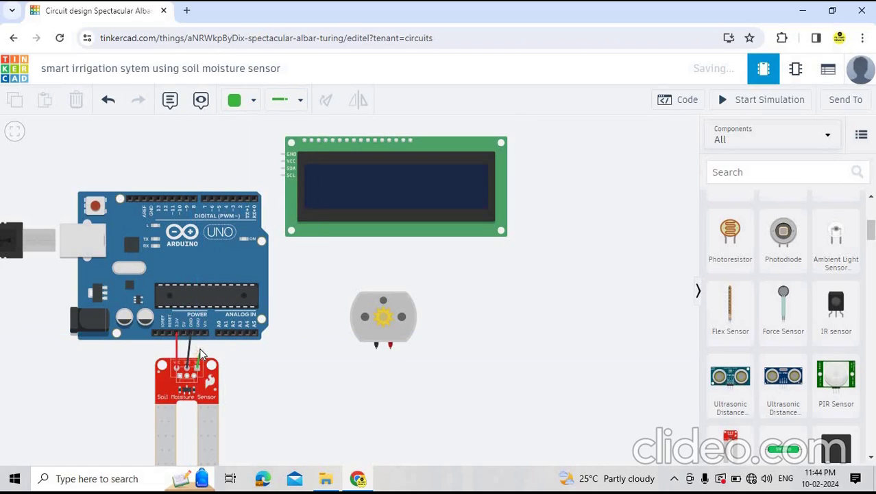
click(233, 334)
drag(377, 219, 363, 213)
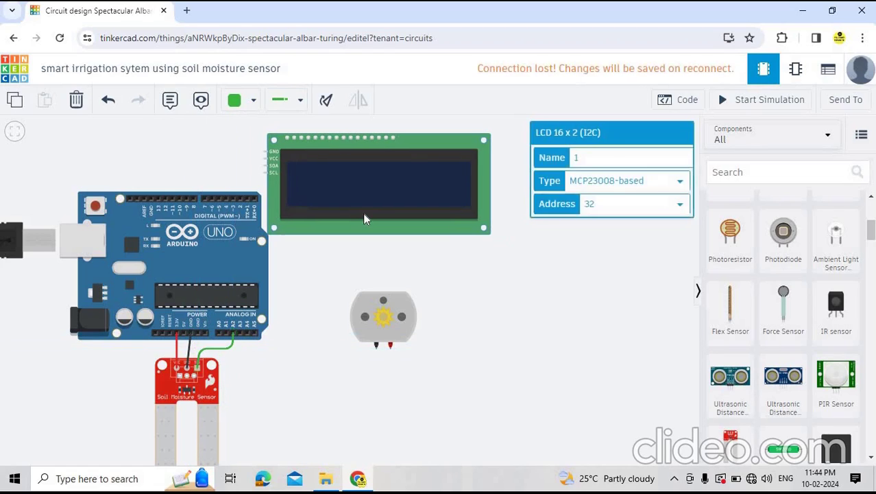
- Wire the LCD's GND pin to Arduino GND in black
click(267, 147)
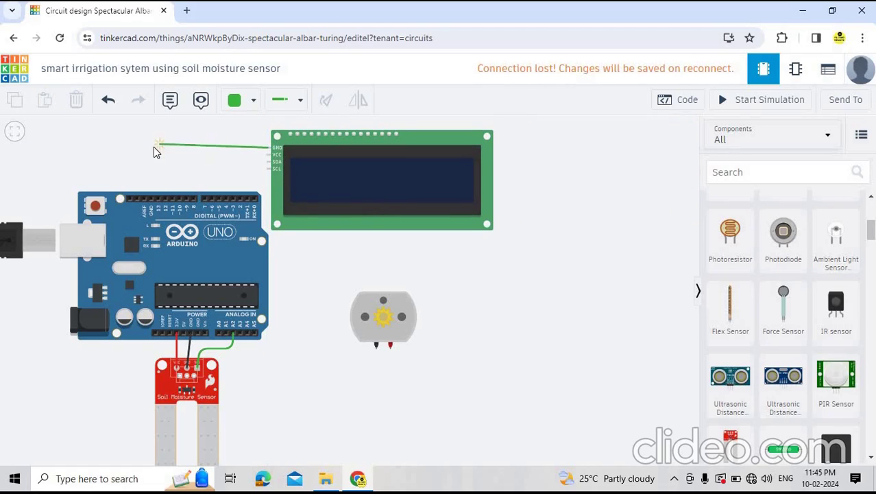
click(154, 147)
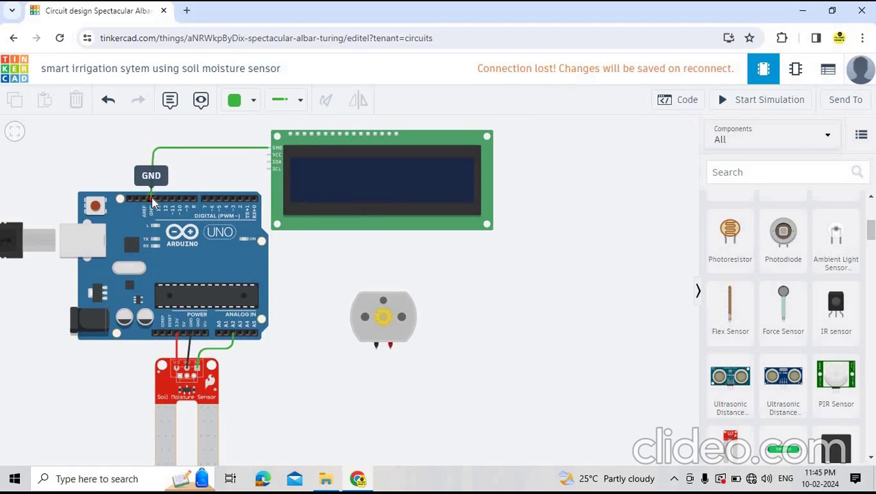
click(151, 198)
click(252, 100)
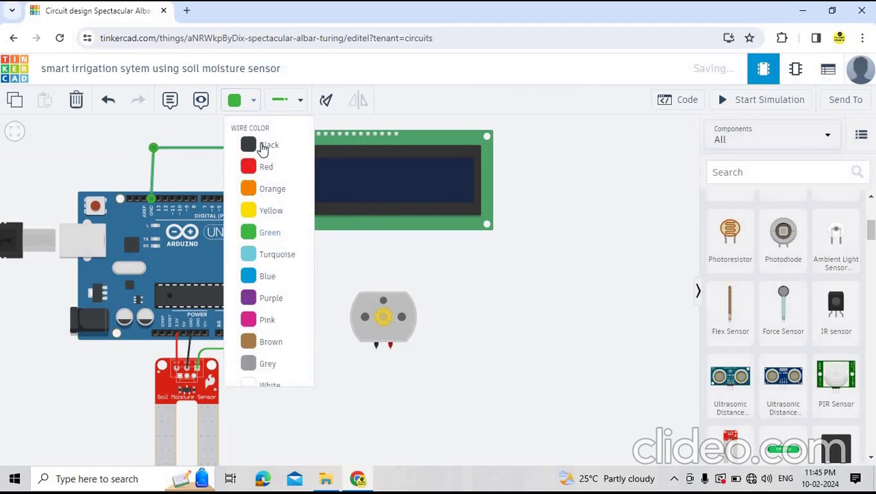
click(264, 143)
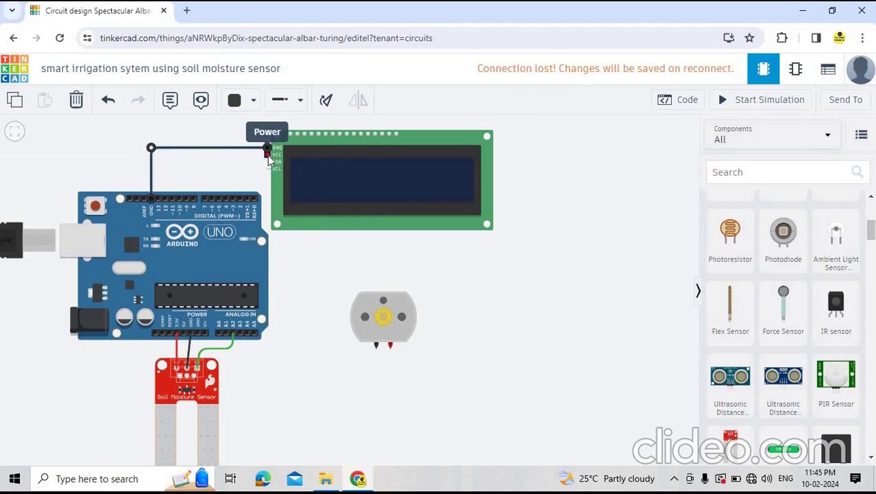
- Wire the LCD's VCC pin to the Arduino 5V pin in red
click(267, 155)
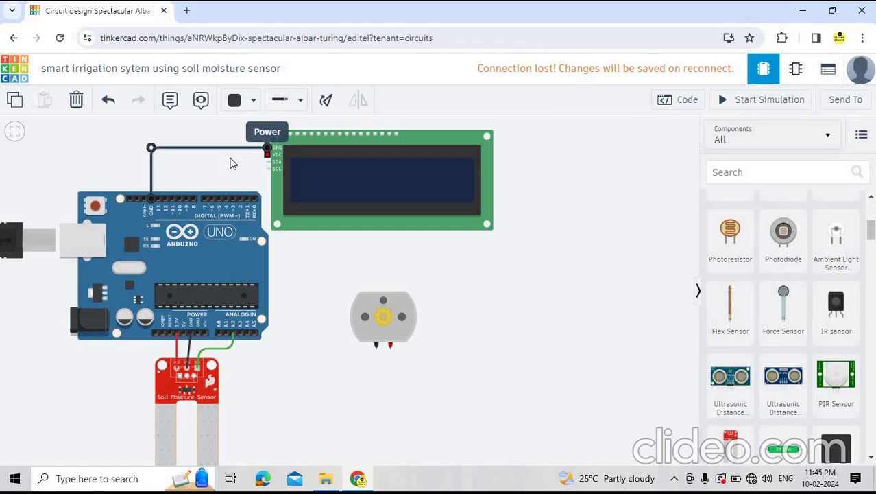
click(169, 157)
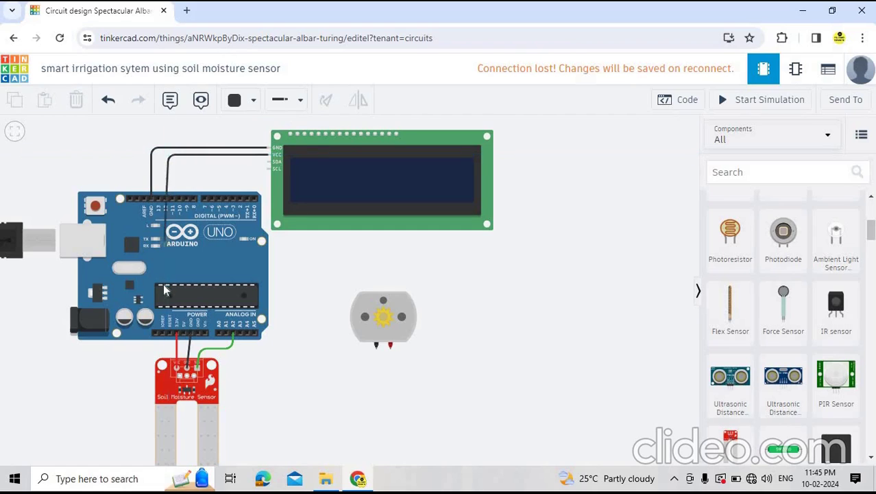
click(183, 332)
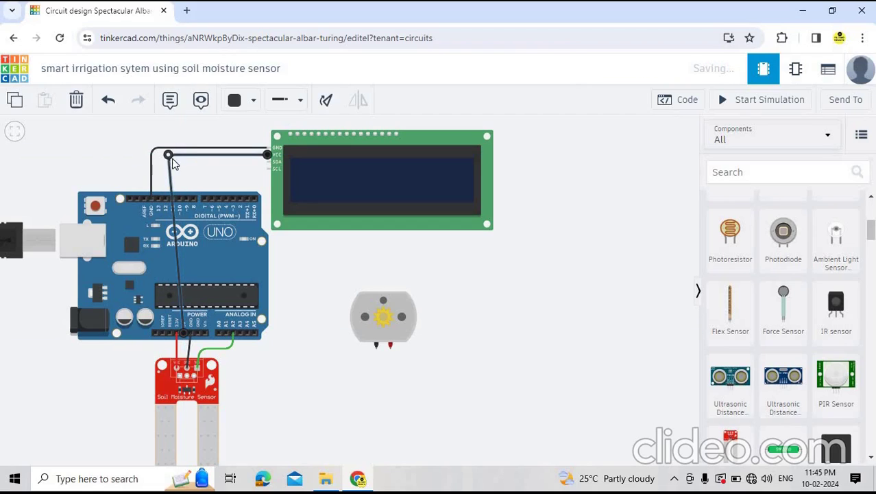
drag(168, 156, 184, 156)
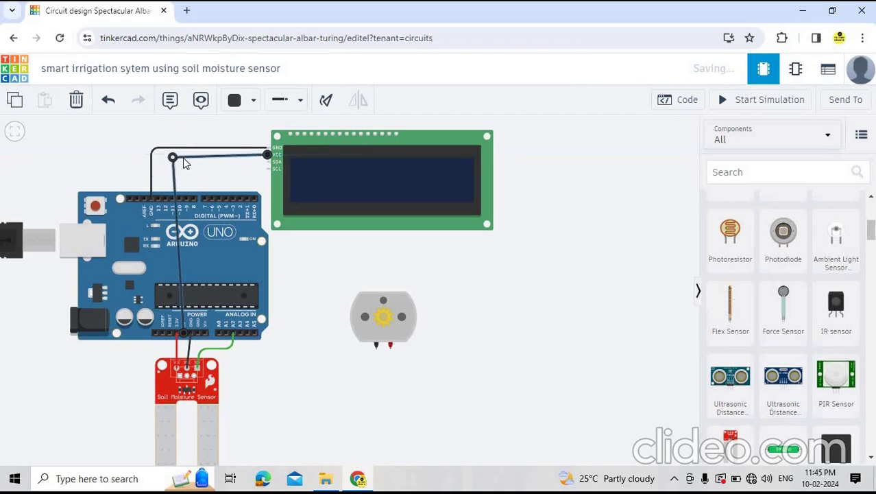
click(242, 102)
click(267, 171)
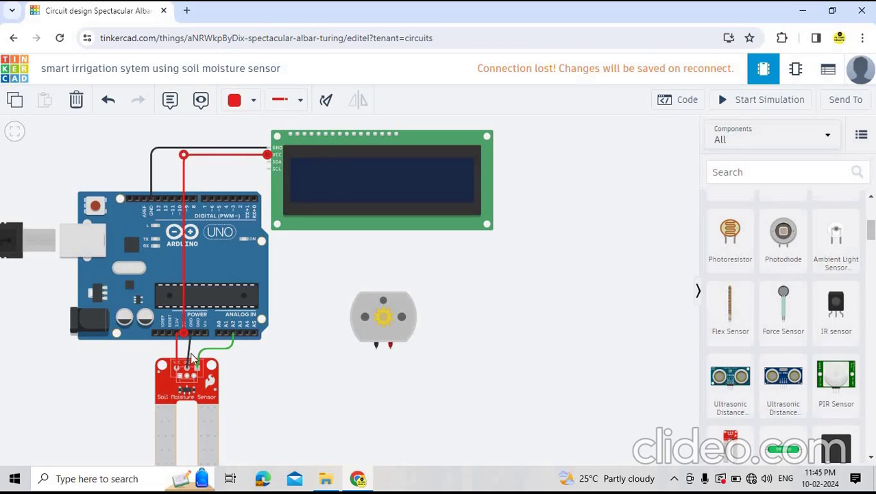
click(264, 393)
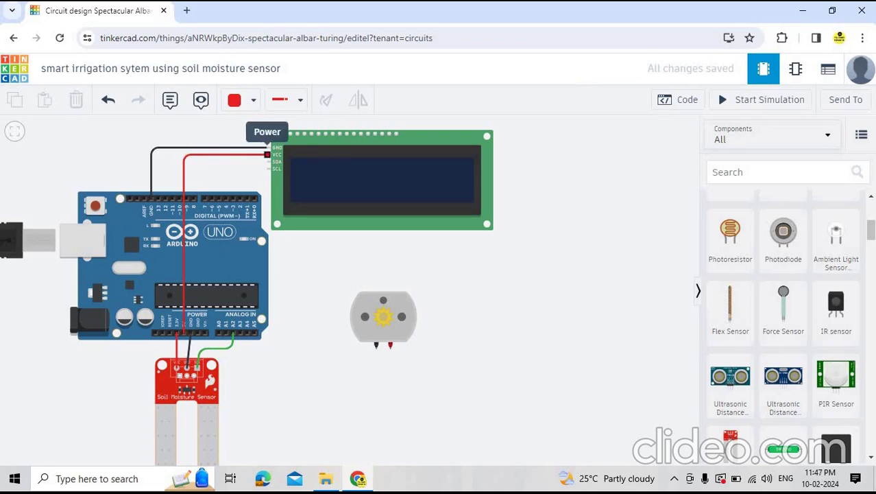
- Wire the LCD's SDA pin to the Arduino SDA header in light blue
click(267, 164)
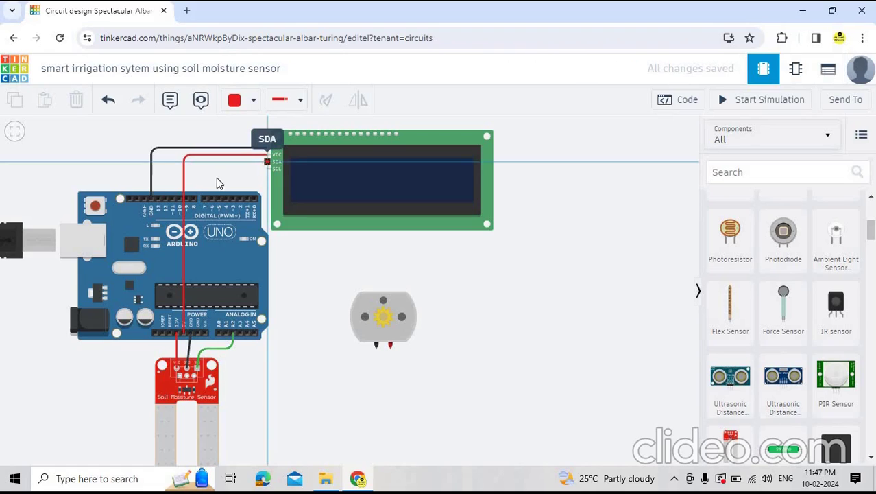
click(131, 163)
click(132, 199)
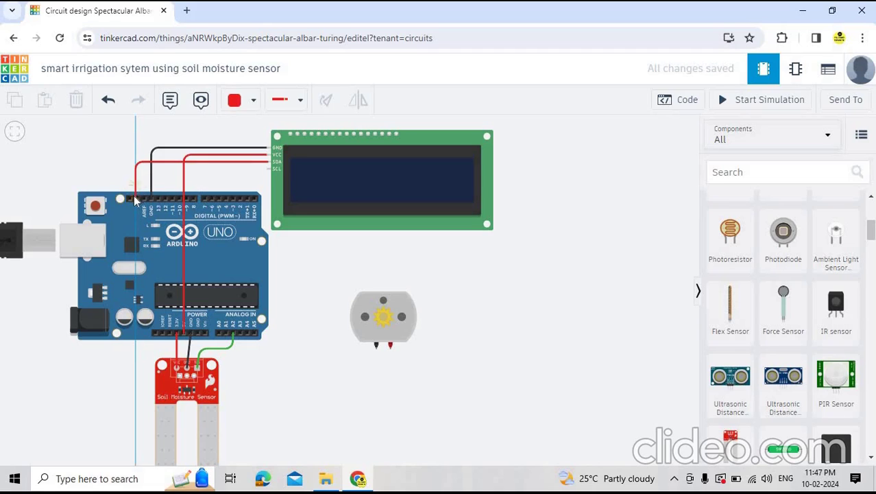
click(136, 192)
click(254, 104)
click(263, 140)
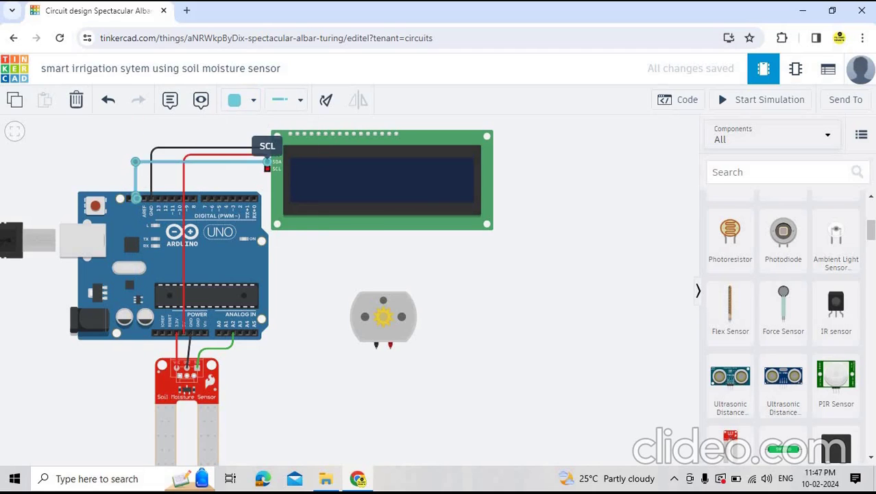
- Wire the LCD's SCL pin to the Arduino SCL pin in brown
click(276, 168)
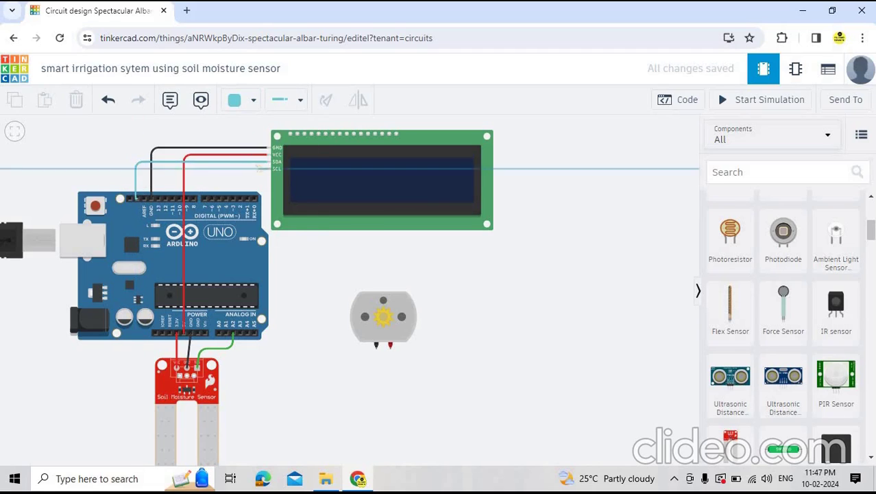
click(129, 198)
click(234, 100)
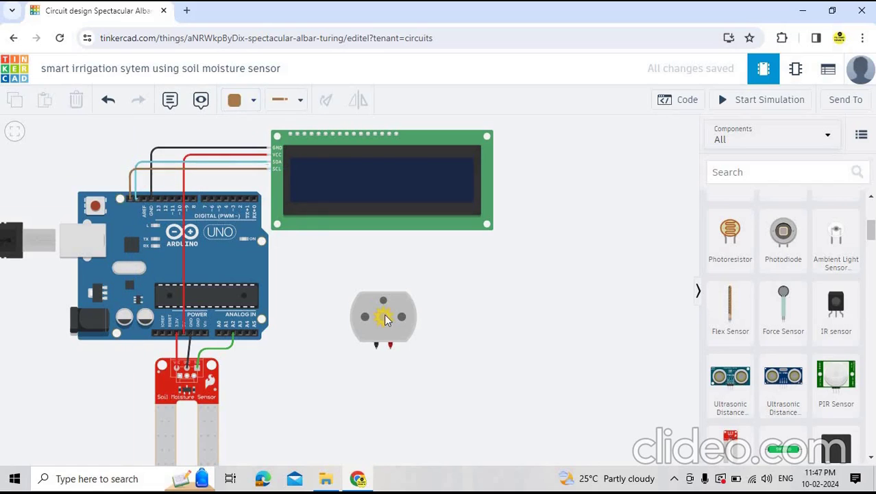
- Move the DC motor toward the Arduino and rotate it three times so its terminals face left
drag(385, 320, 332, 319)
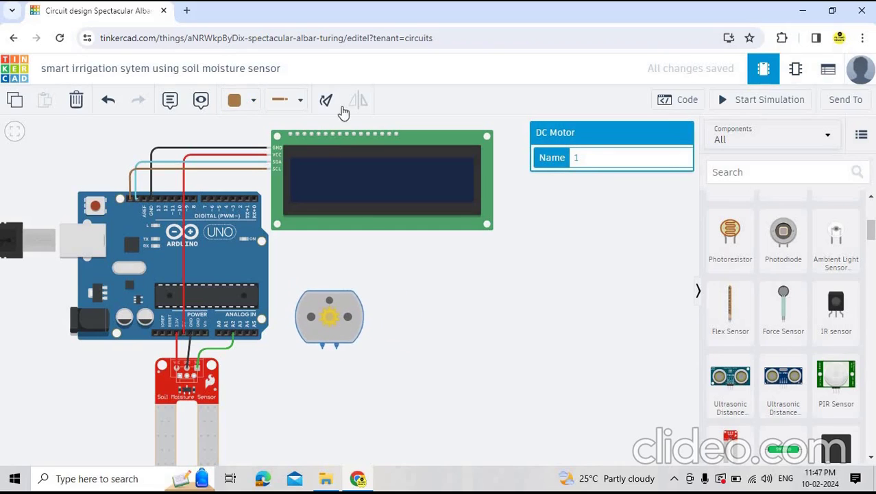
click(326, 101)
click(327, 101)
click(326, 101)
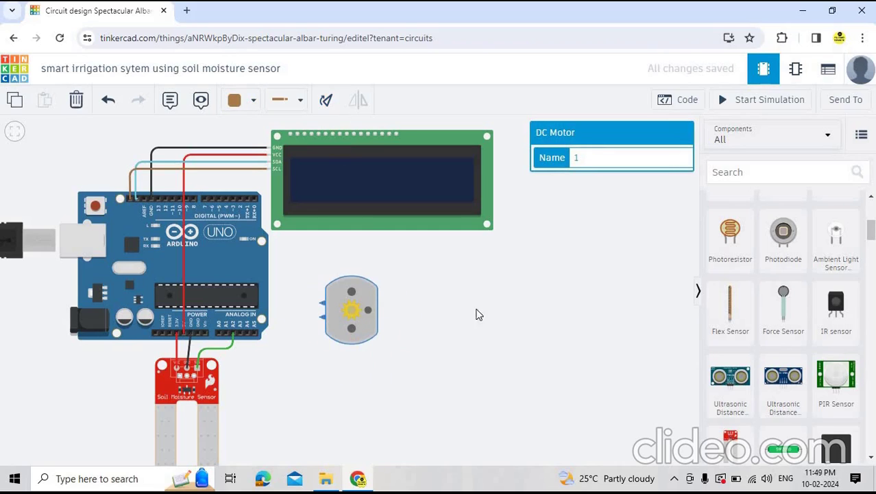
- Add an L293D and a Relay SPDT from the parts panel, then delete both
scroll(783, 290, down, 3)
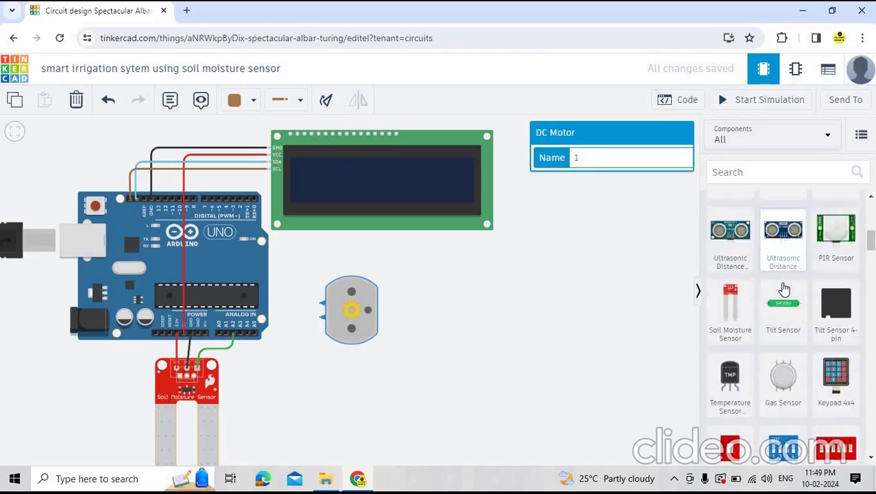
scroll(784, 290, down, 10)
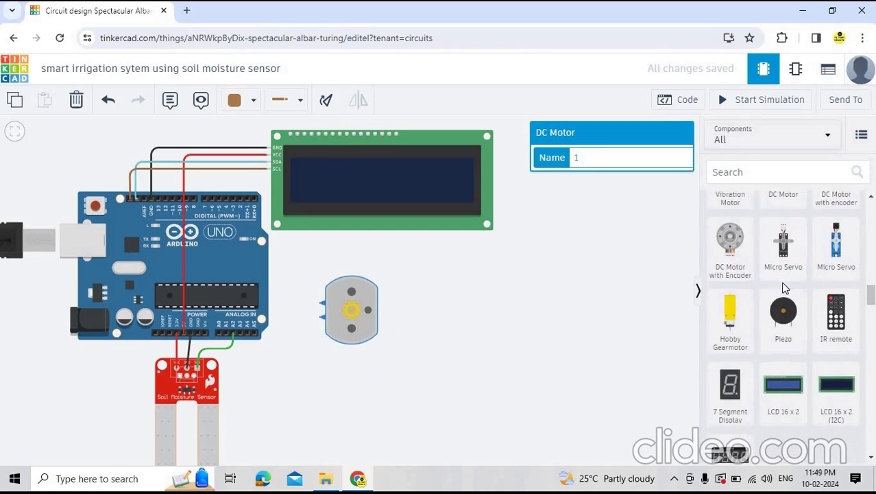
scroll(784, 288, down, 20)
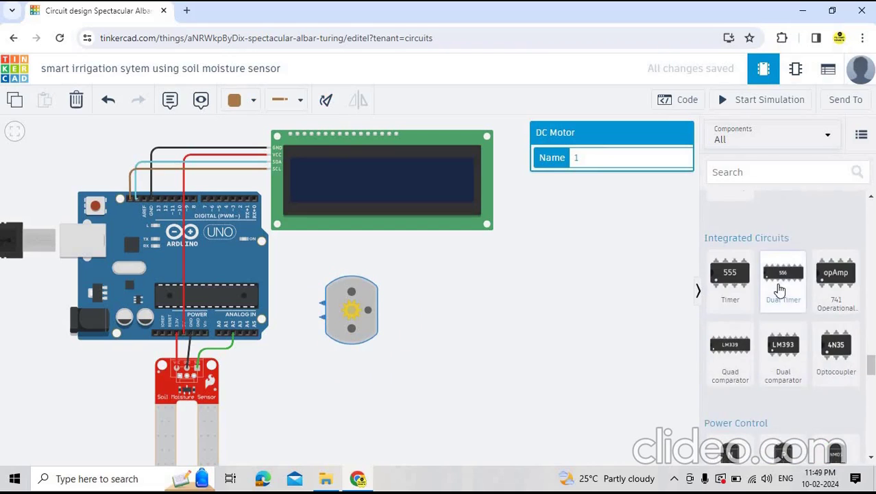
scroll(784, 288, down, 5)
drag(730, 312, 480, 346)
scroll(830, 330, up, 3)
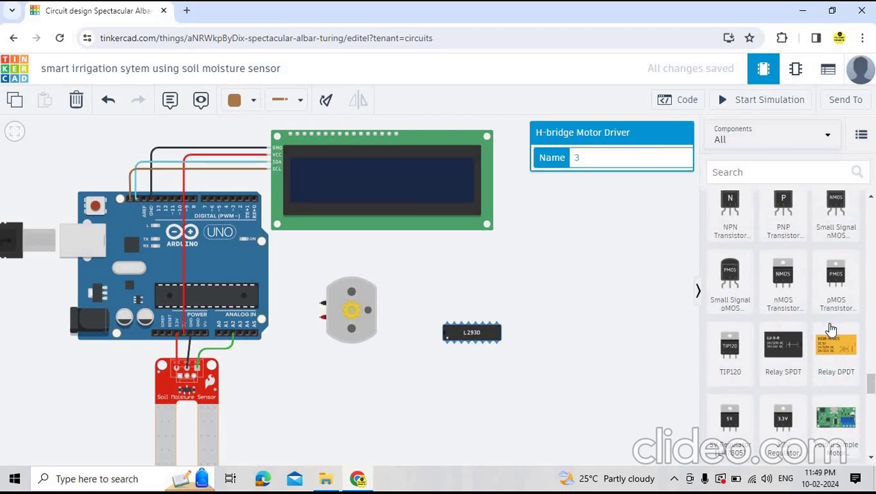
scroll(830, 330, up, 4)
scroll(830, 330, down, 5)
drag(783, 281, 464, 293)
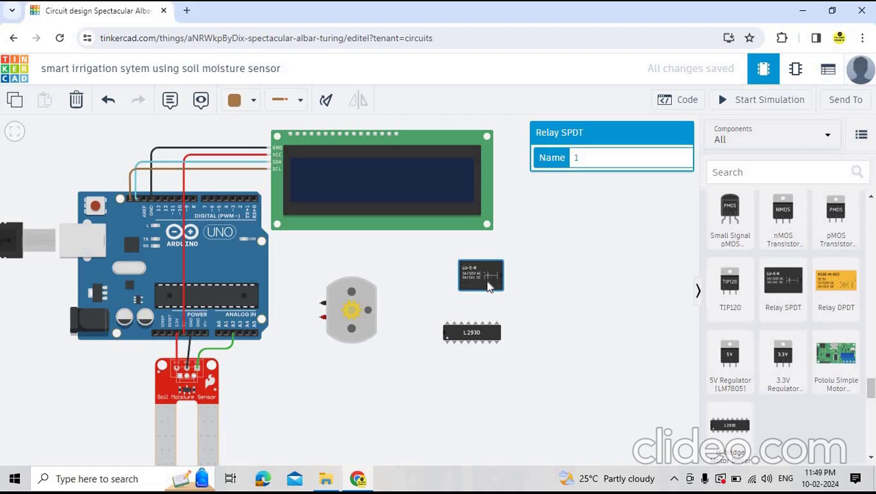
key(Delete)
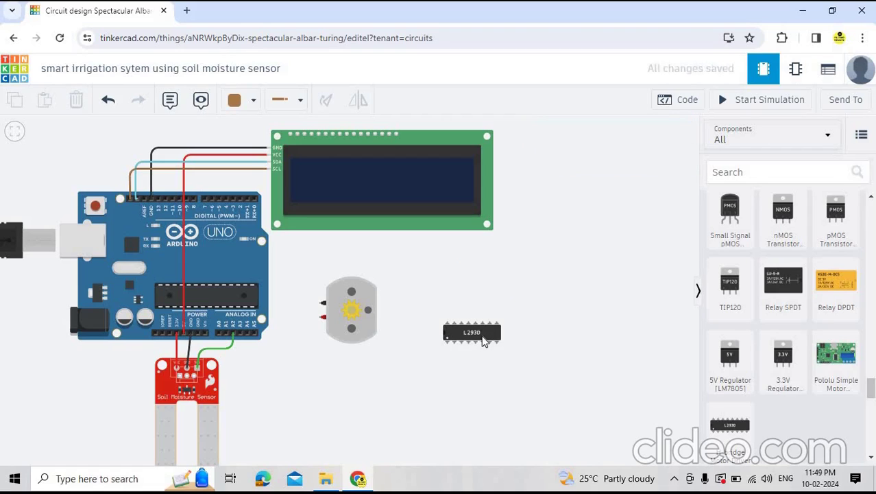
click(484, 340)
key(Delete)
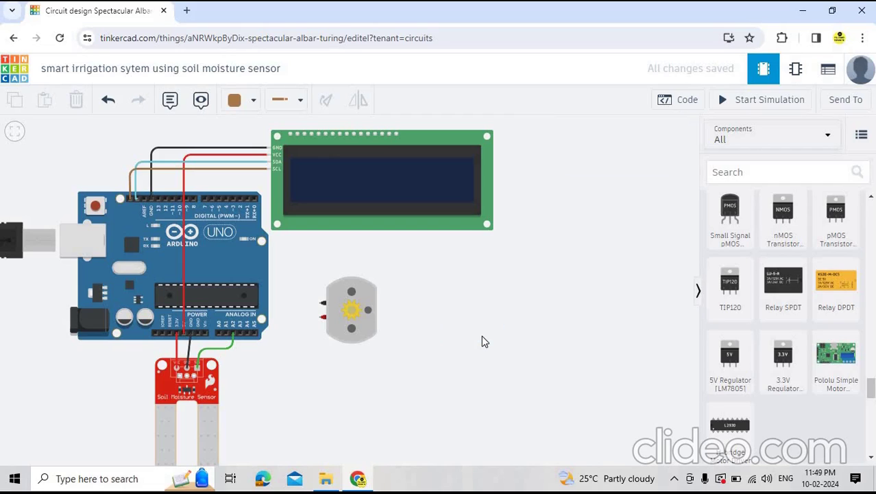
click(782, 294)
- Route a wire from the motor's black terminal to Arduino pin D3
click(323, 302)
click(280, 303)
click(280, 255)
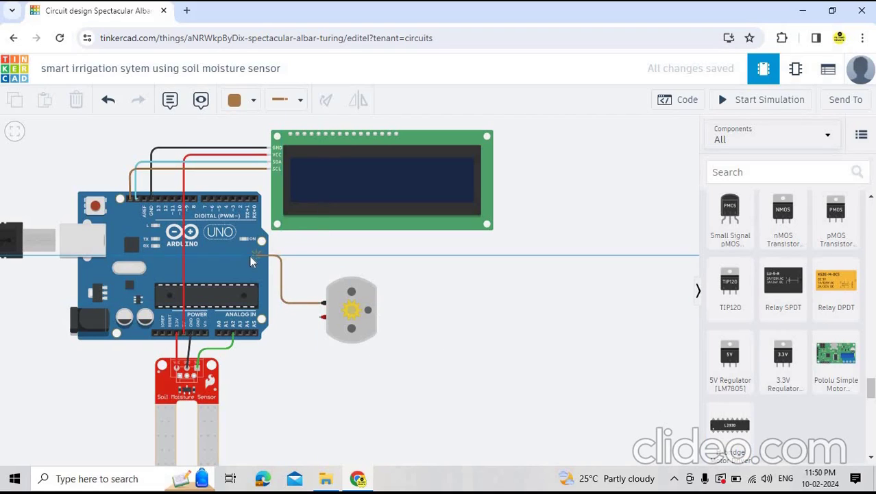
click(244, 256)
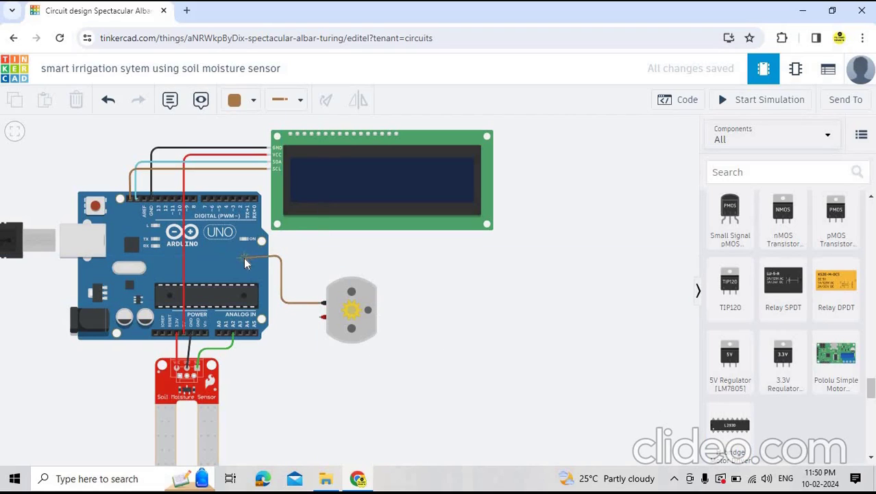
click(233, 199)
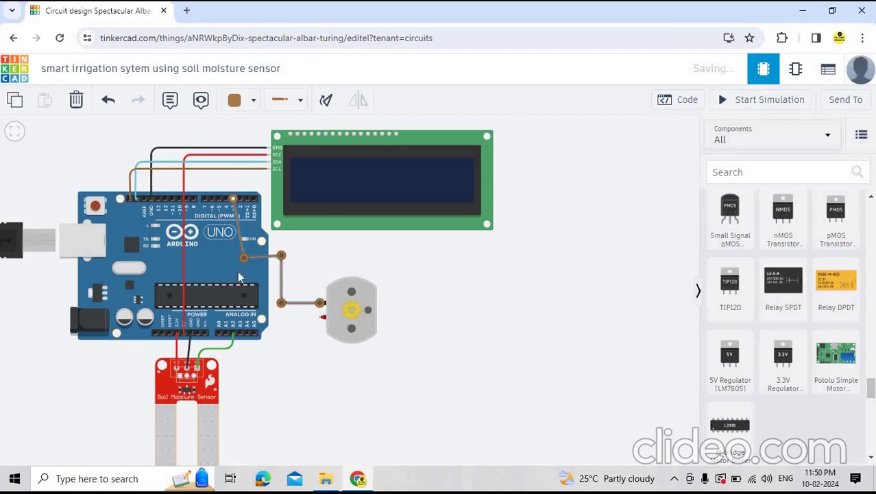
- Wire the motor's second terminal to pin D4 and color that wire yellow
click(321, 320)
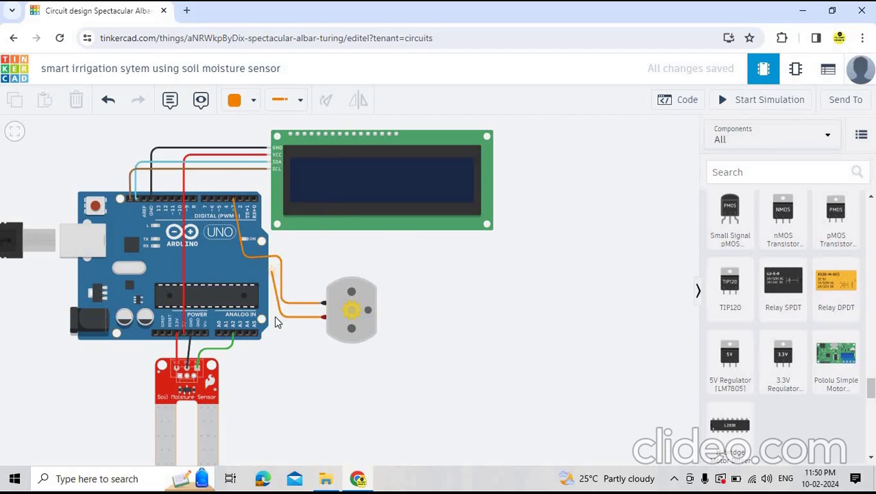
click(274, 316)
click(228, 200)
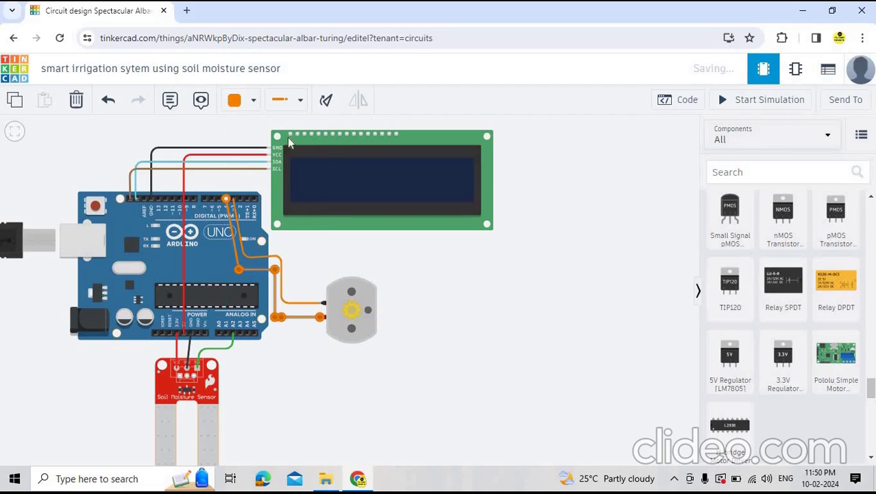
click(253, 101)
click(280, 213)
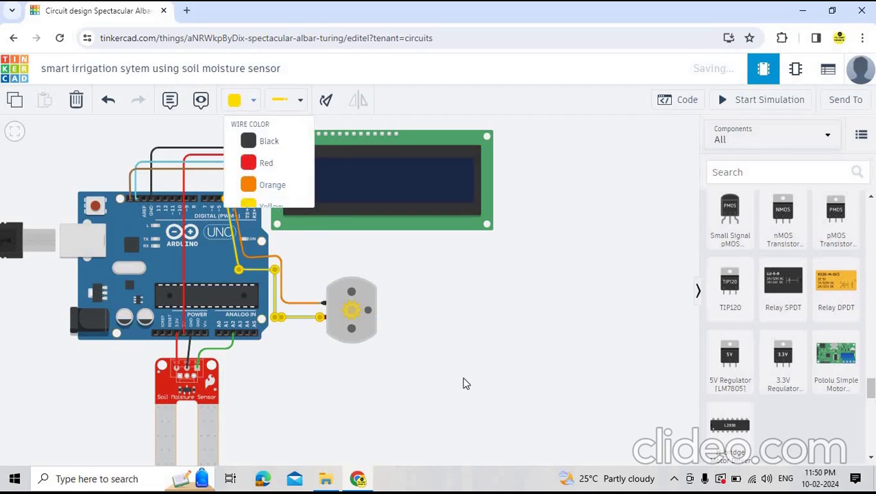
click(469, 383)
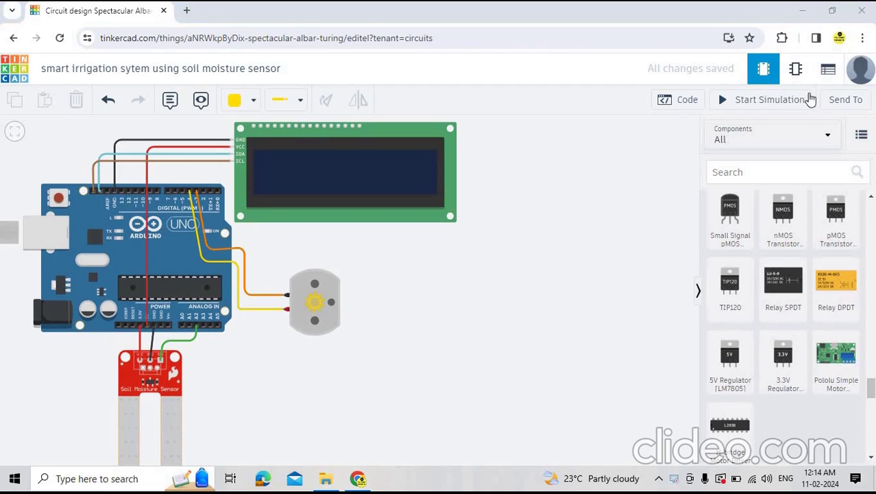
- Open the Arduino code editor and settle on Blocks-only mode, keeping the existing blocks
click(685, 101)
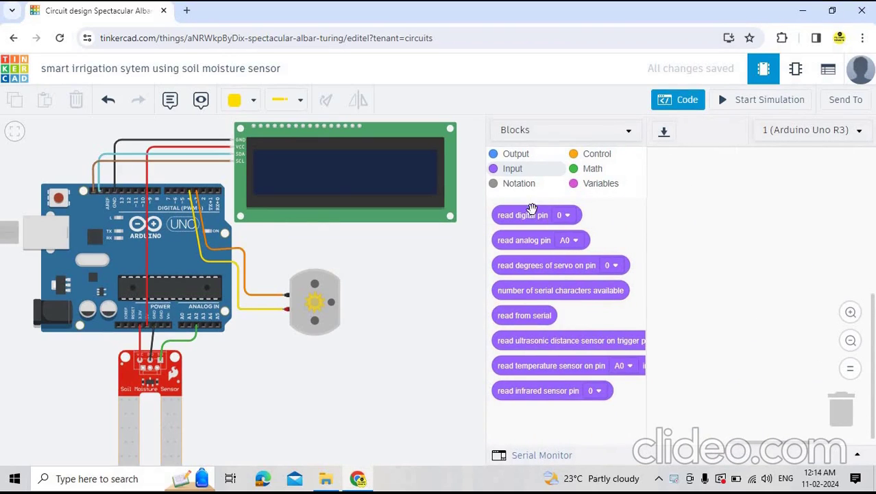
click(597, 183)
click(522, 129)
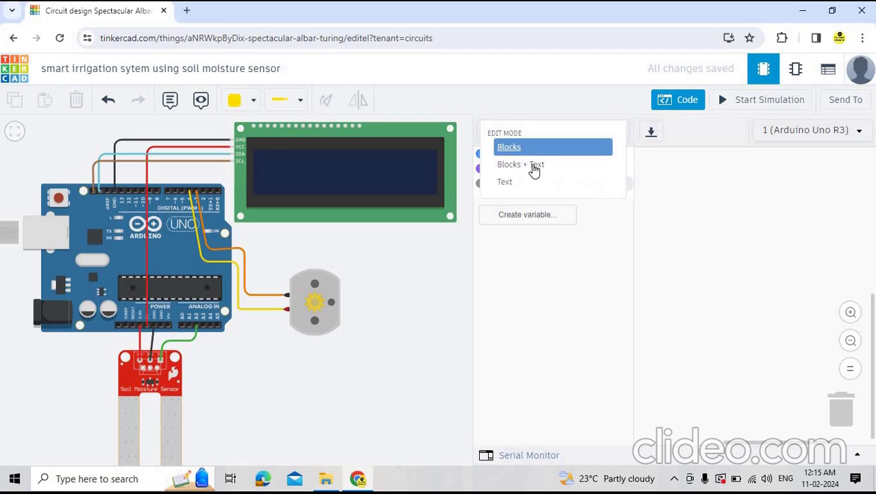
click(532, 165)
click(191, 132)
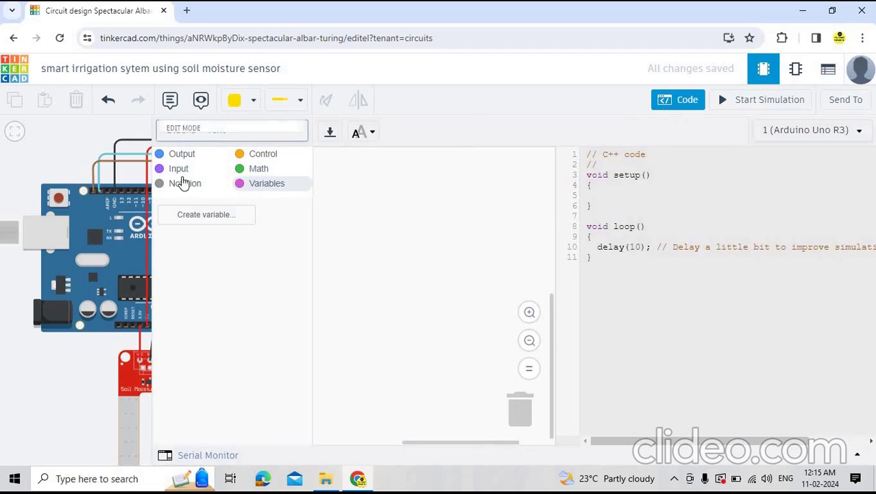
click(181, 181)
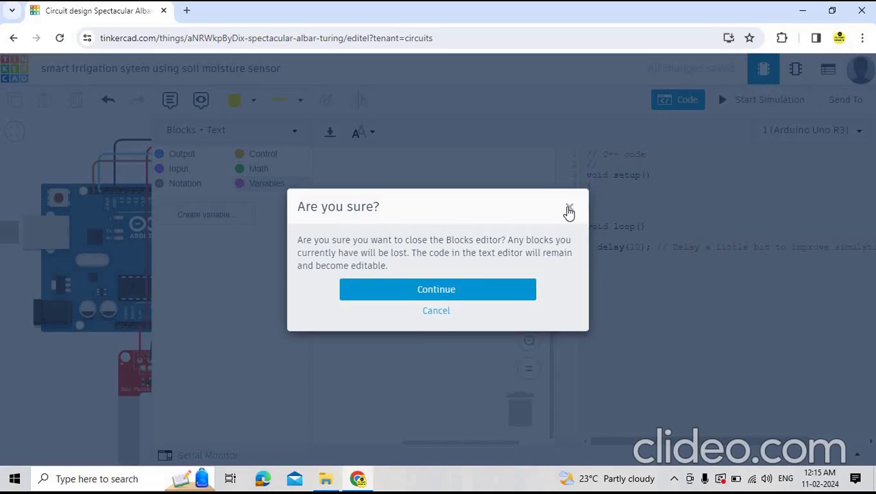
click(568, 207)
click(248, 134)
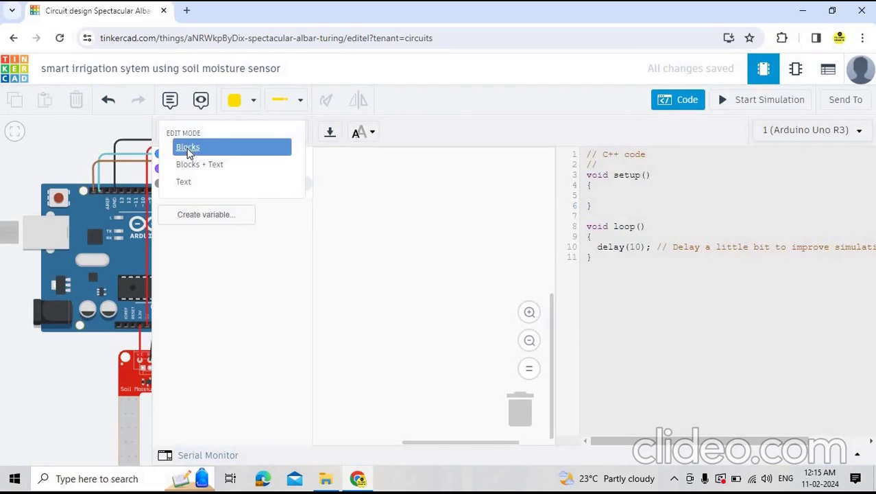
click(187, 148)
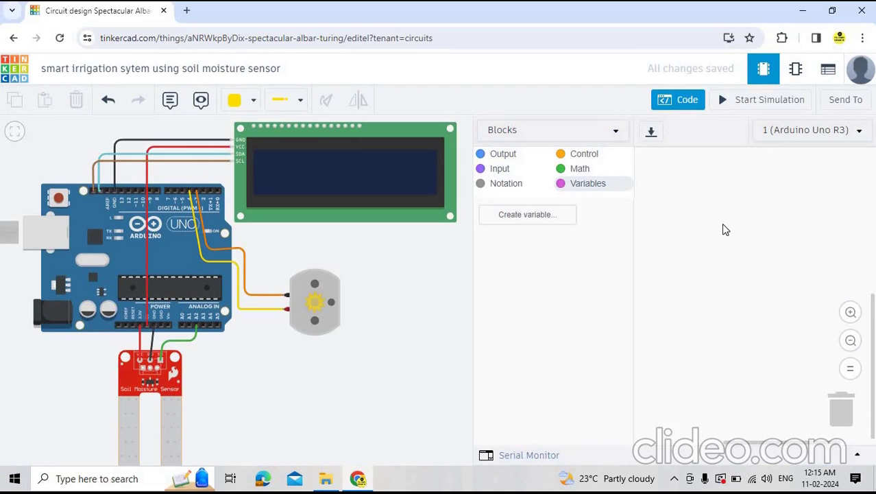
- Add a title comment block reading 'smart irrigation system'
click(506, 183)
drag(511, 225, 701, 198)
click(761, 196)
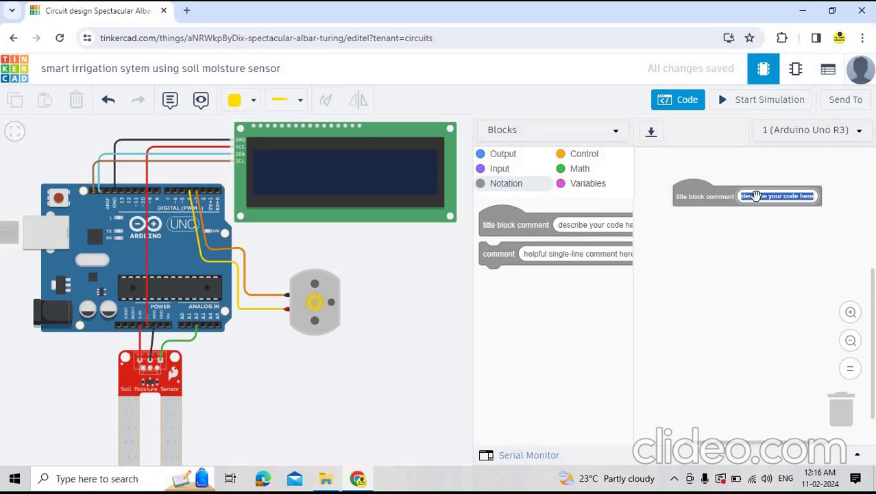
text(smart irrigation system)
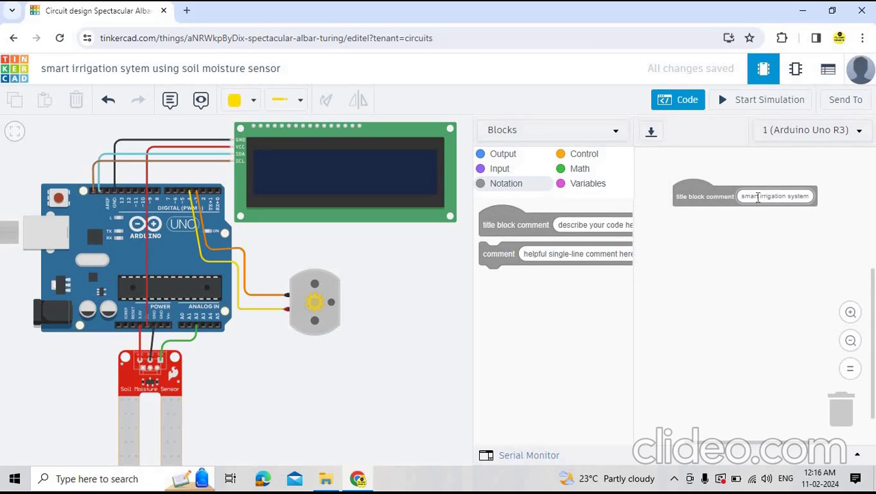
- Create a new variable named moisture
click(583, 184)
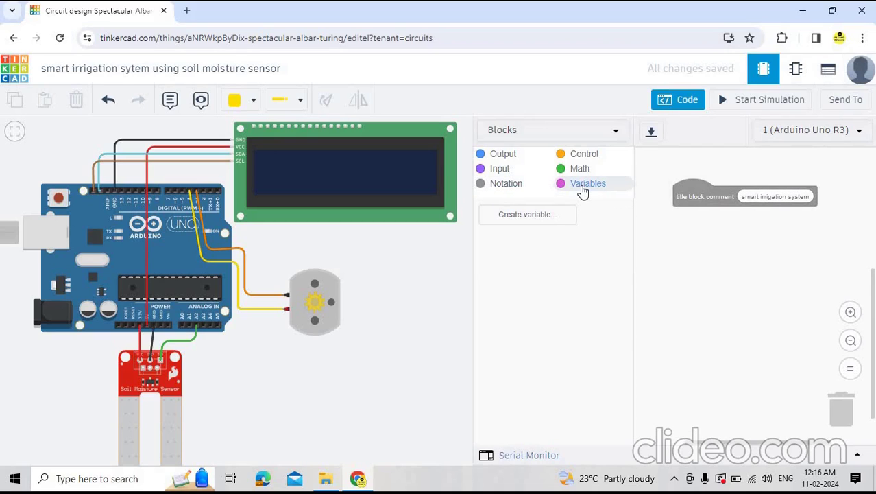
click(510, 217)
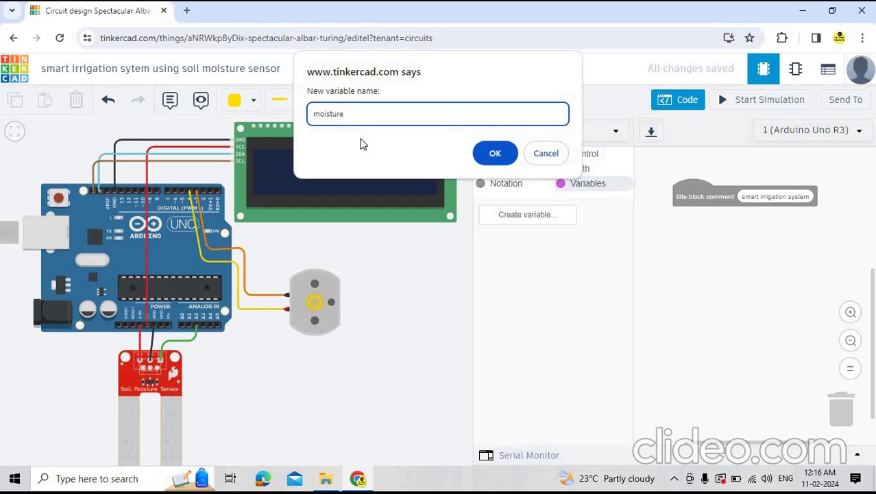
click(495, 153)
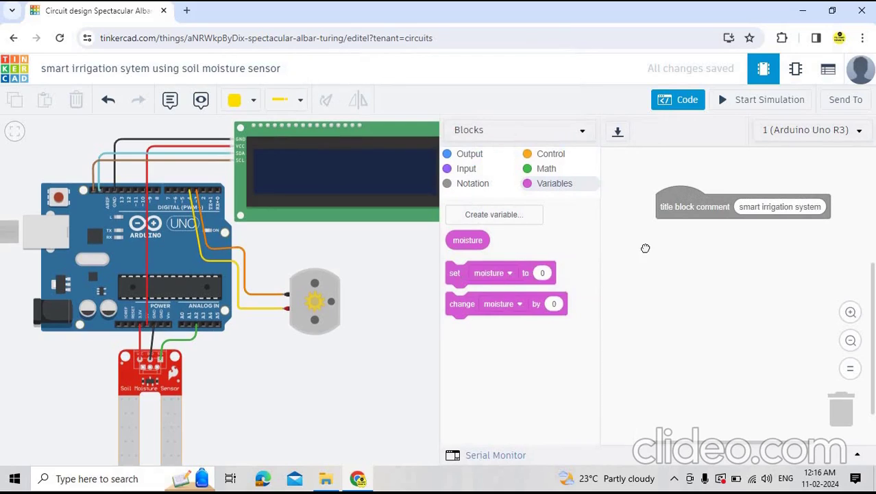
- Add a 'set moisture to read analog pin A2' block under the title comment
drag(454, 273, 643, 245)
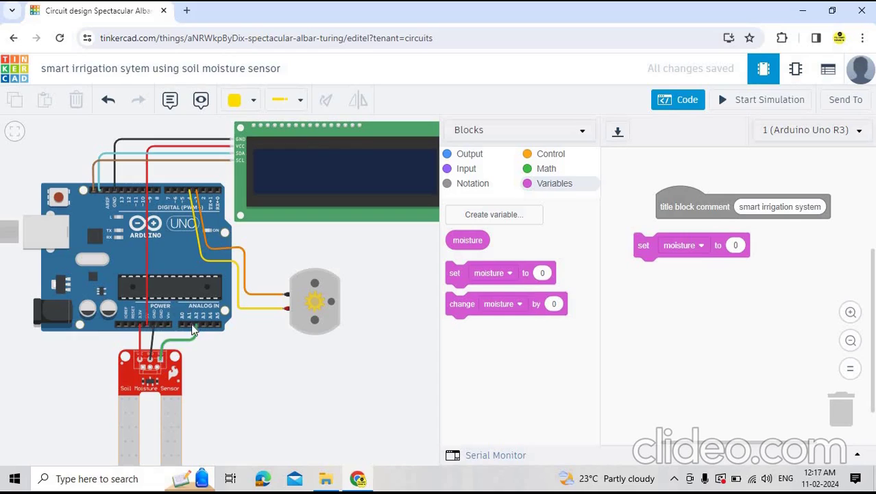
click(495, 169)
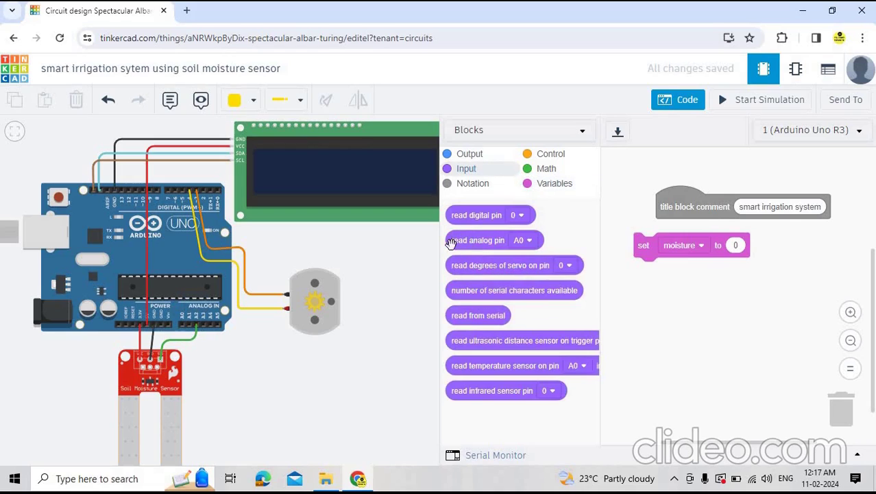
drag(458, 245, 732, 248)
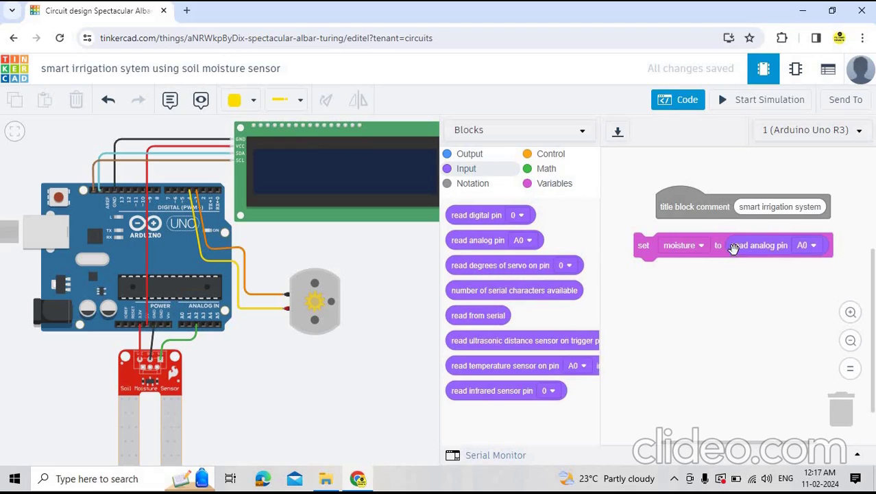
click(808, 246)
click(787, 306)
click(470, 155)
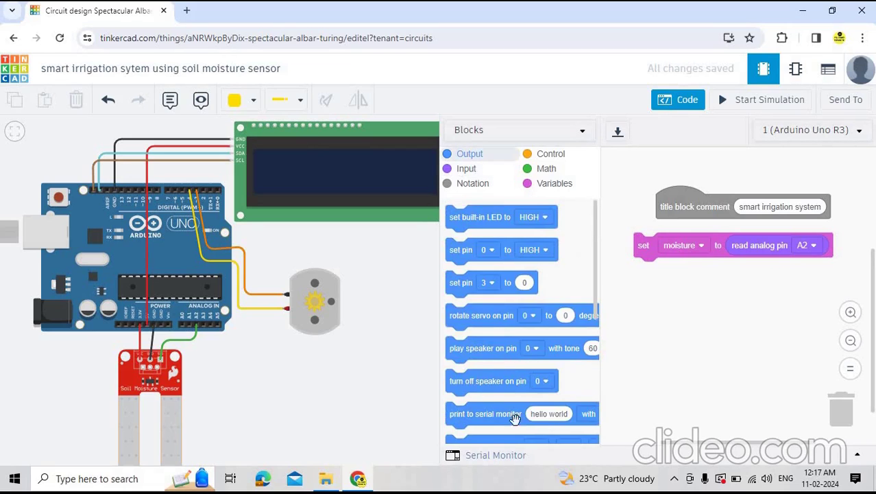
scroll(498, 371, down, 3)
- Stack configure LCD, set position (column 0, row 0) and print 'hello world' blocks under set moisture
drag(549, 357, 641, 281)
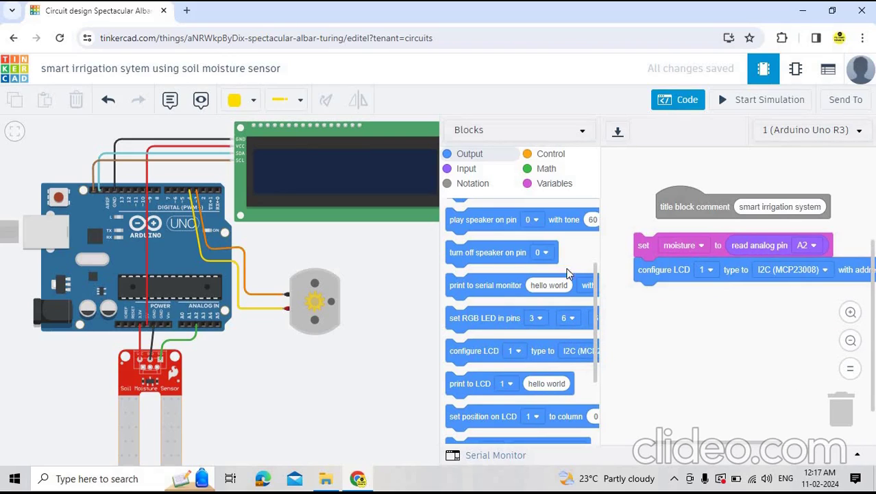
click(308, 186)
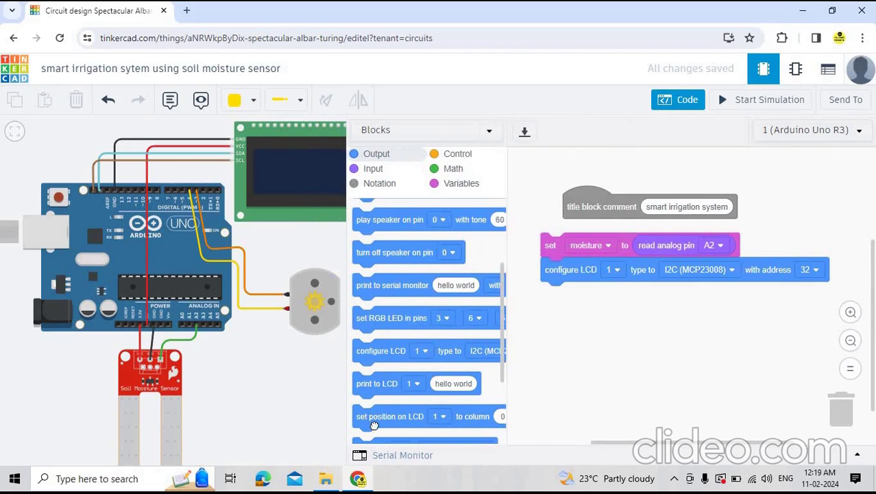
drag(376, 418, 559, 302)
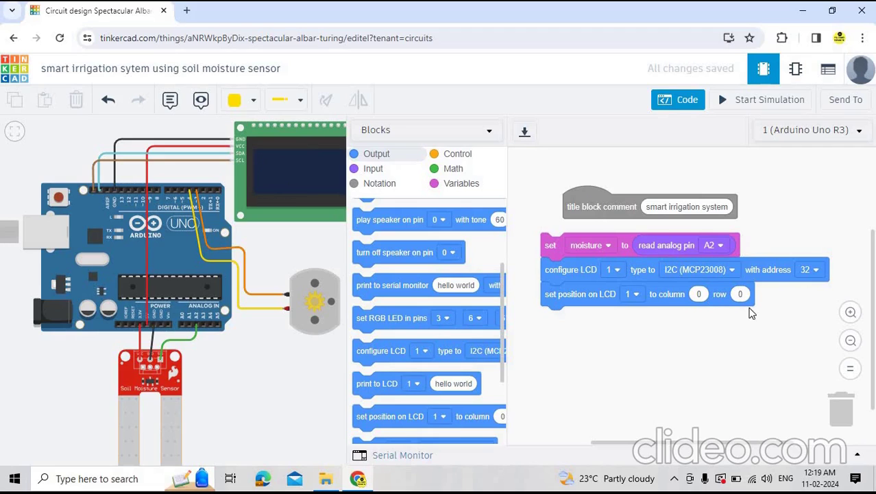
drag(367, 385, 552, 320)
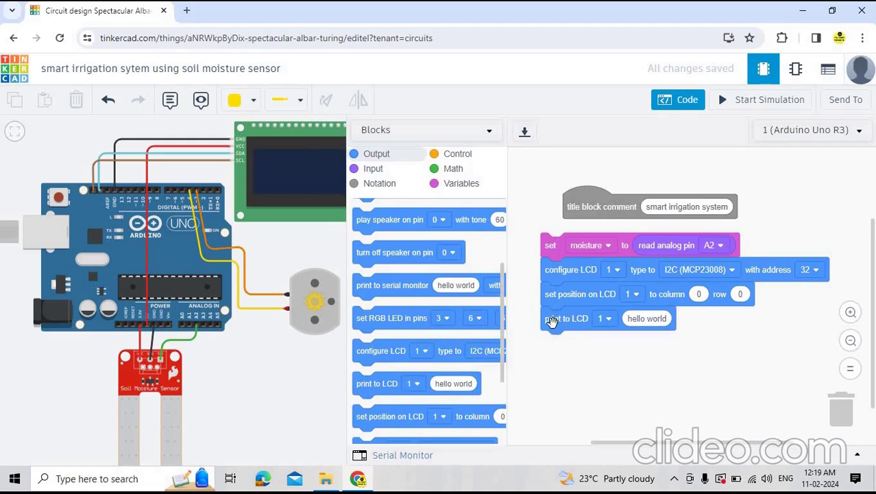
- Change the LCD print text from 'hello world' to 'moisture'
click(463, 184)
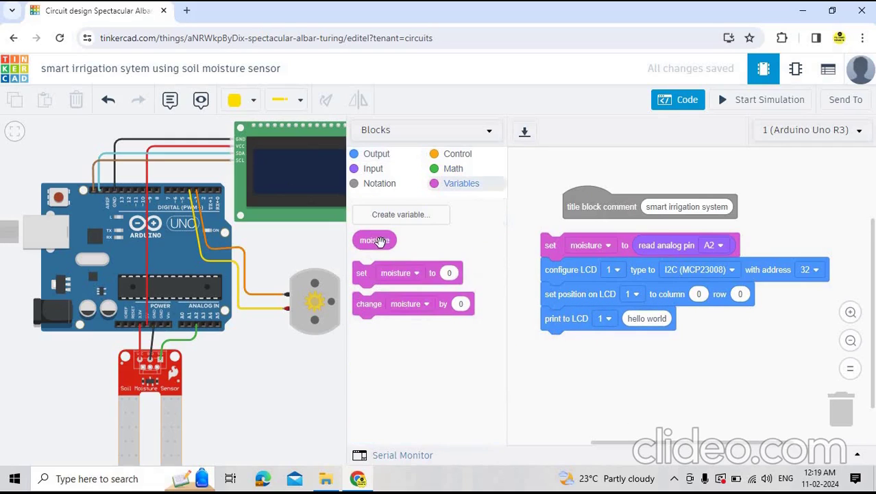
click(632, 321)
text(moisture)
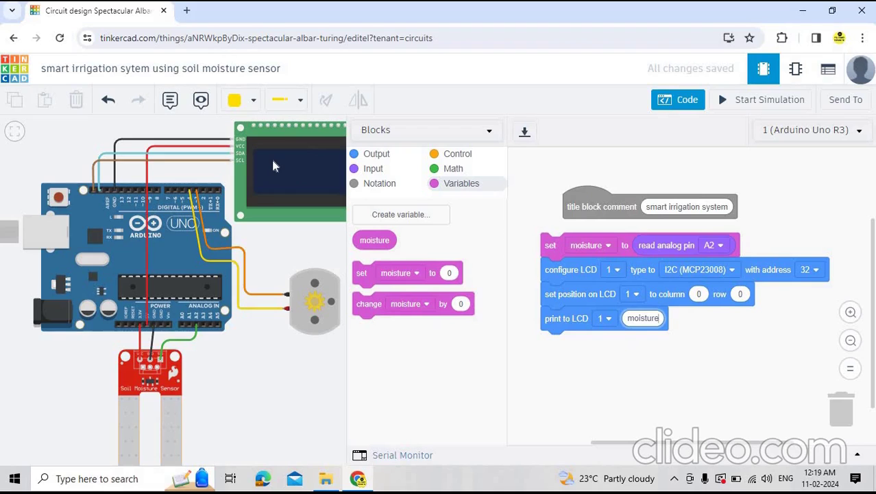
- Add a set position block at row 1 and a print block showing the moisture variable
click(373, 161)
drag(385, 416, 571, 348)
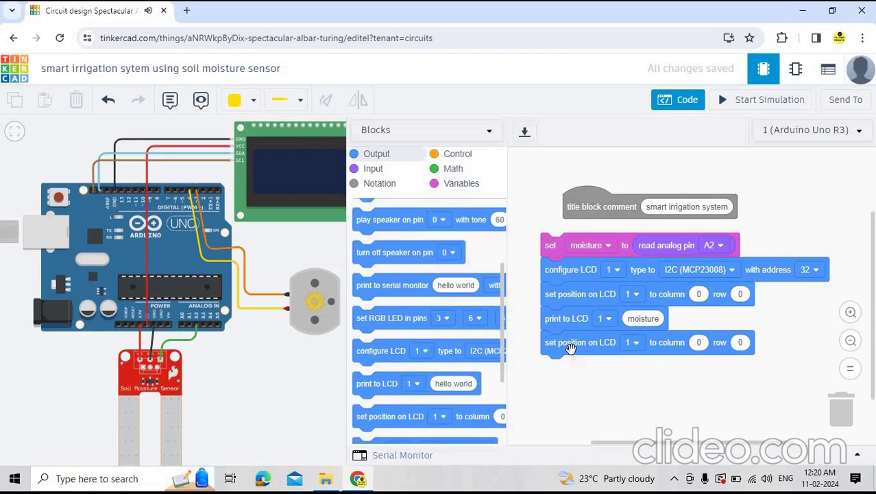
click(741, 343)
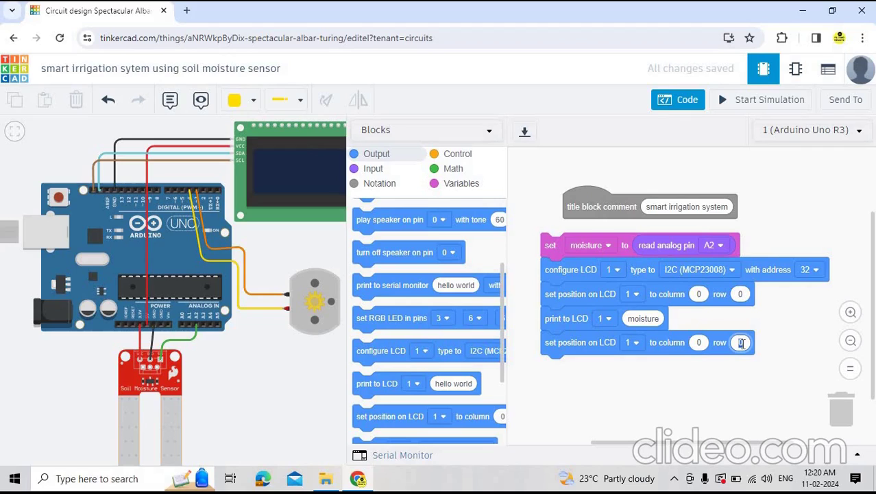
text(1)
drag(364, 389, 553, 369)
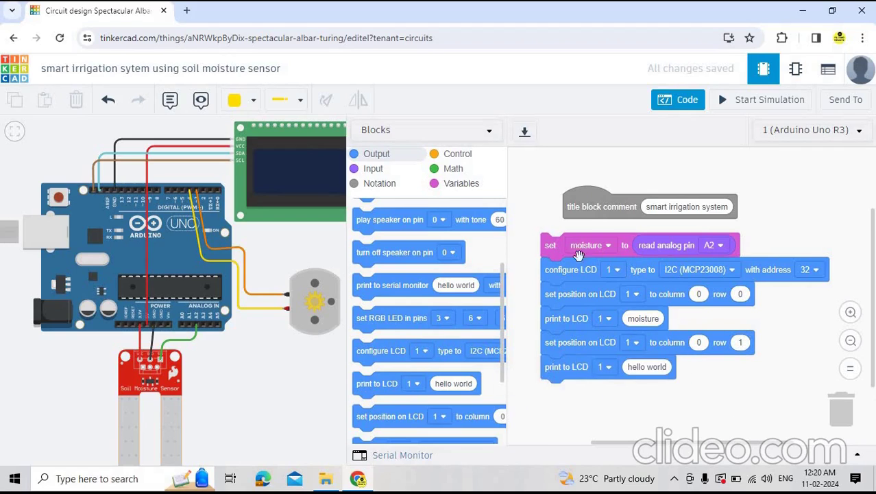
click(456, 184)
drag(375, 240, 645, 367)
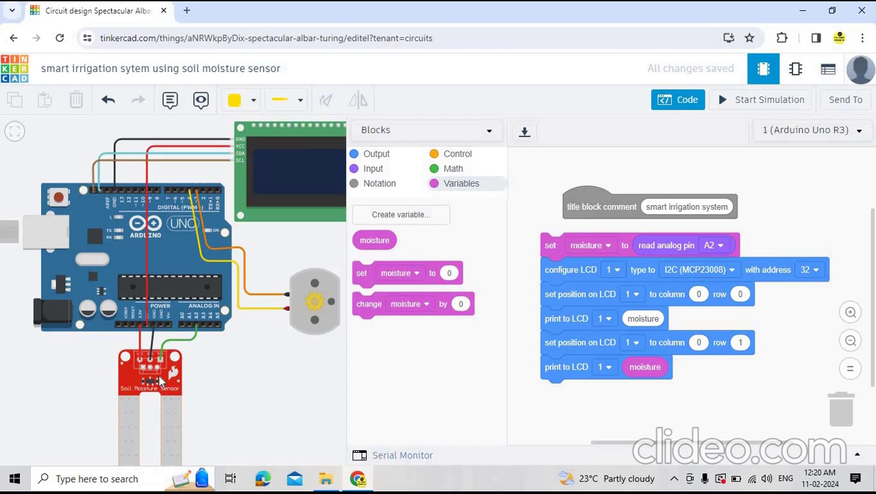
- Place an if/else after the LCD code with a 'moisture <' comparison as its condition
scroll(455, 157, down, 1)
click(456, 158)
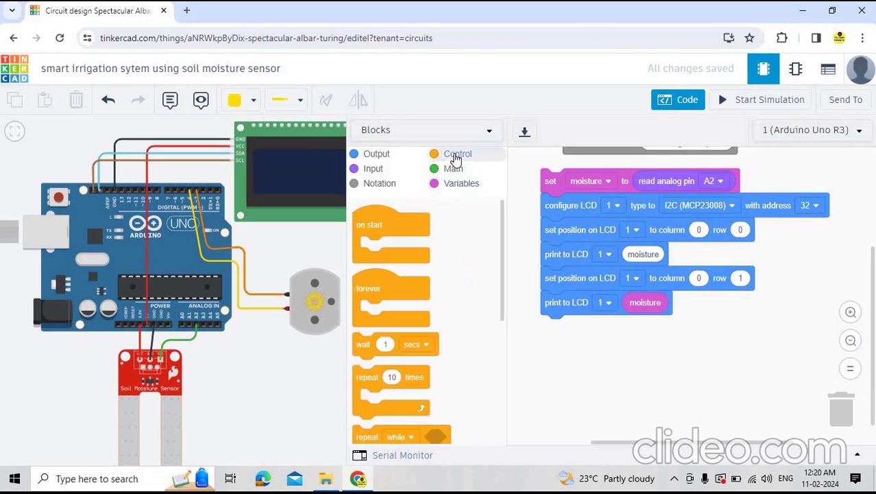
scroll(469, 276, down, 3)
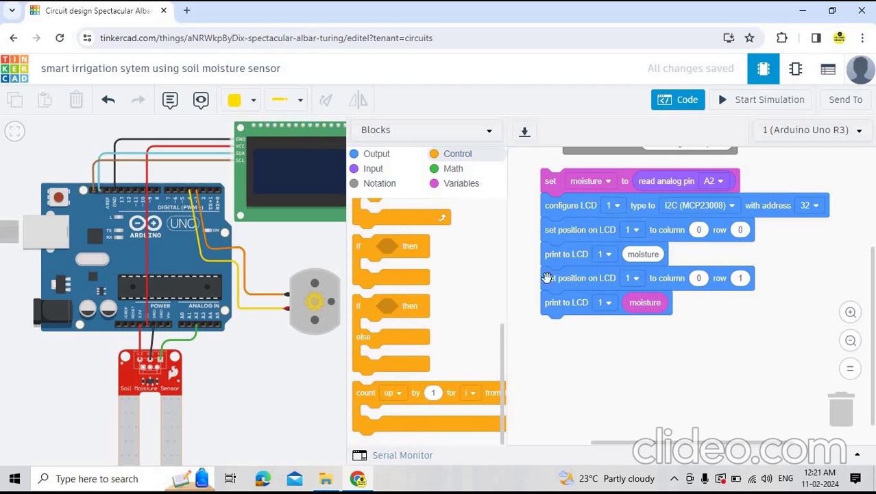
drag(397, 334, 553, 331)
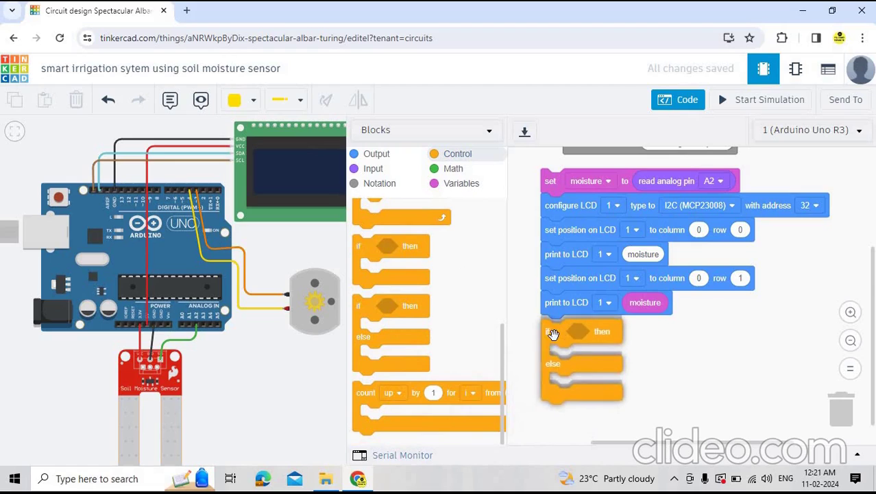
click(453, 168)
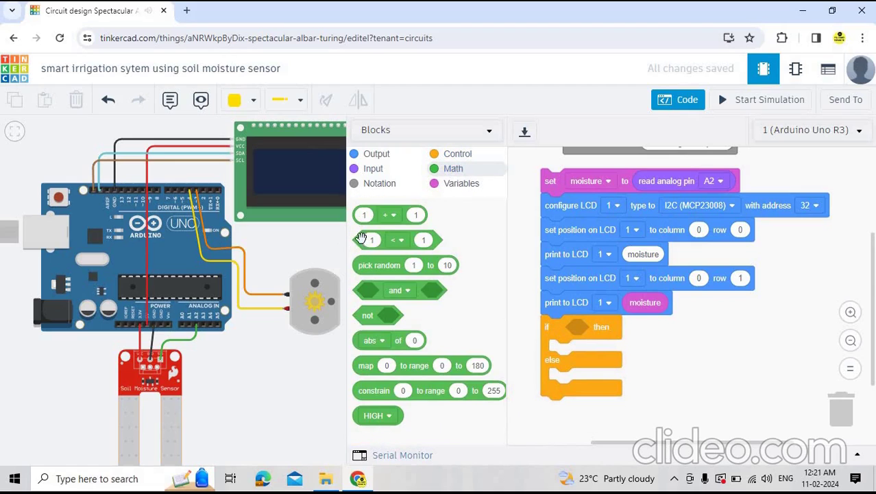
drag(358, 239, 564, 332)
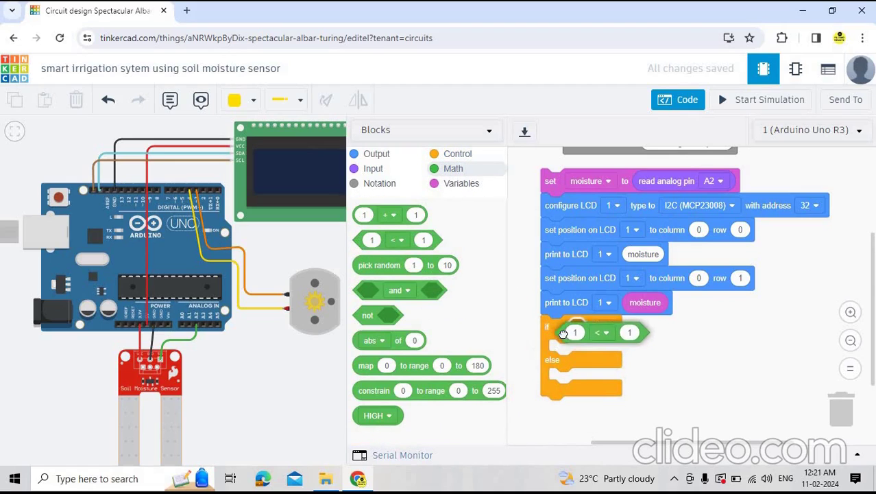
click(461, 183)
drag(375, 241, 600, 335)
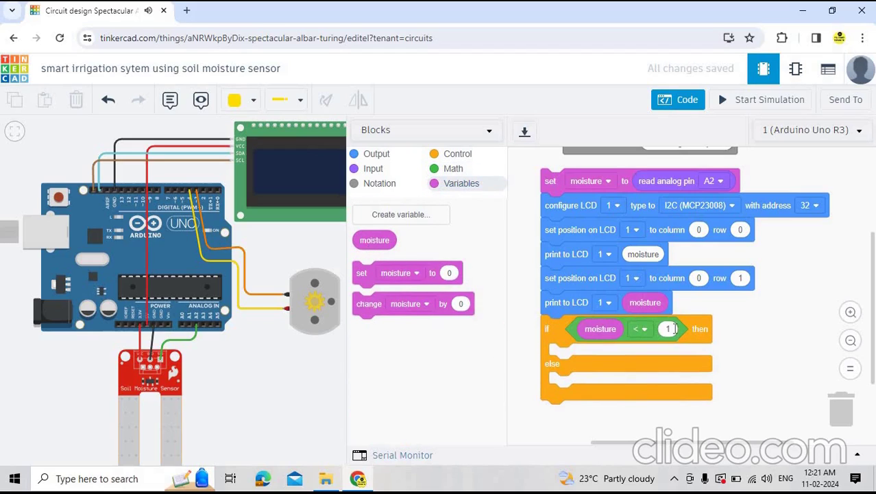
click(675, 329)
- Set the threshold to 300 and make the if branch set pin 3 HIGH and pin 4 LOW
text(300)
click(376, 154)
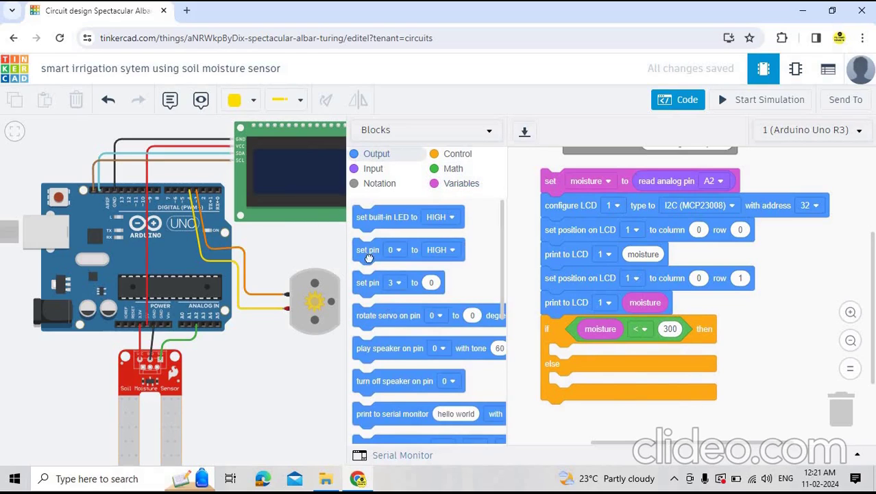
drag(567, 386, 567, 355)
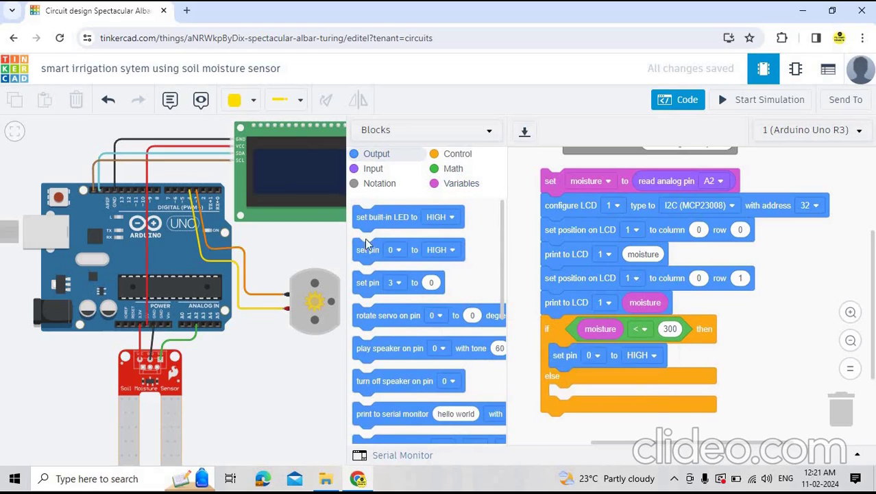
drag(566, 378, 566, 379)
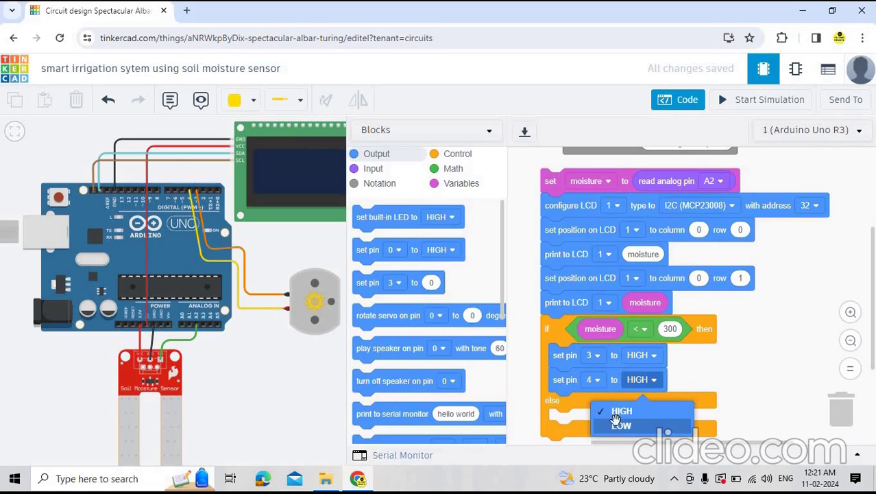
click(620, 423)
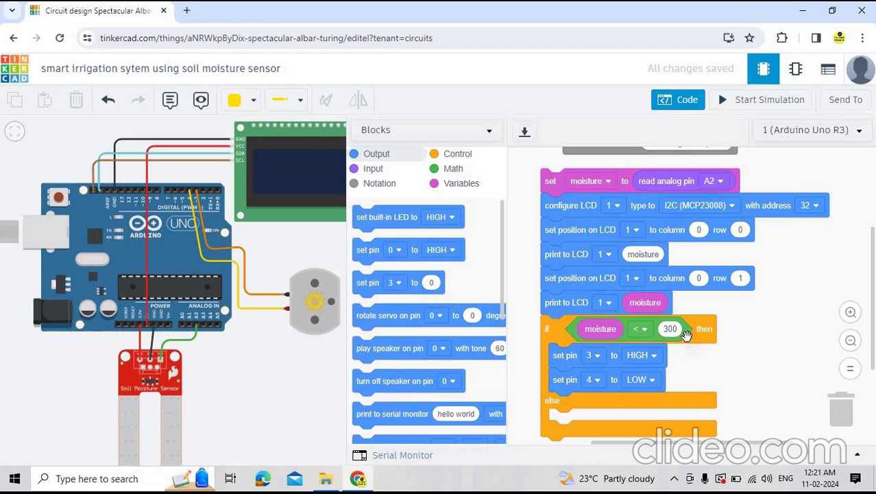
- Make the else branch set both pin 3 and pin 4 LOW
drag(369, 247, 557, 427)
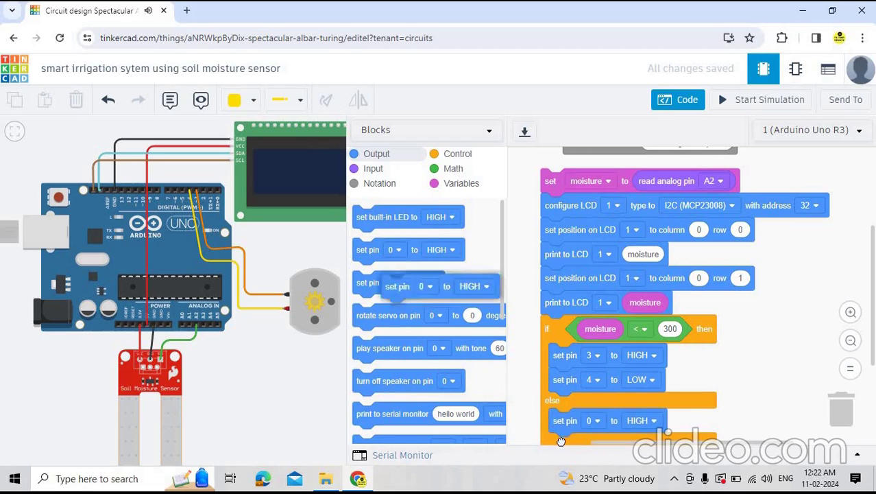
scroll(561, 418, down, 2)
click(592, 381)
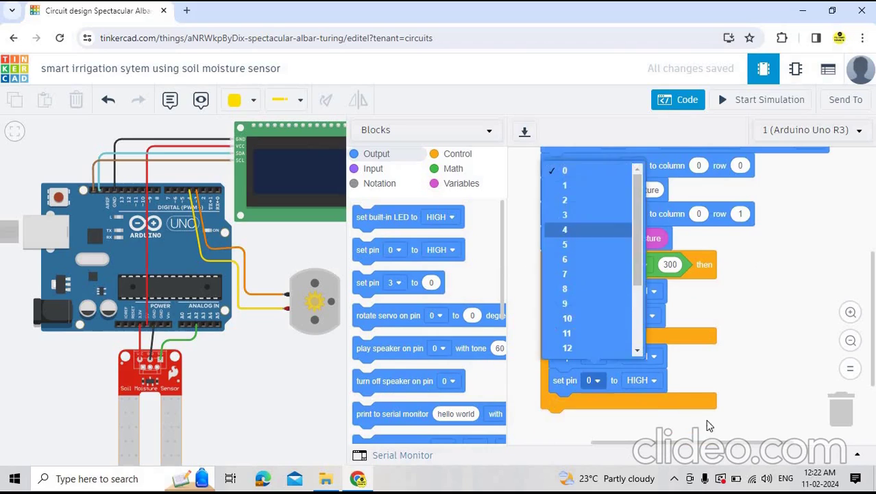
click(564, 229)
click(641, 356)
click(621, 401)
click(641, 380)
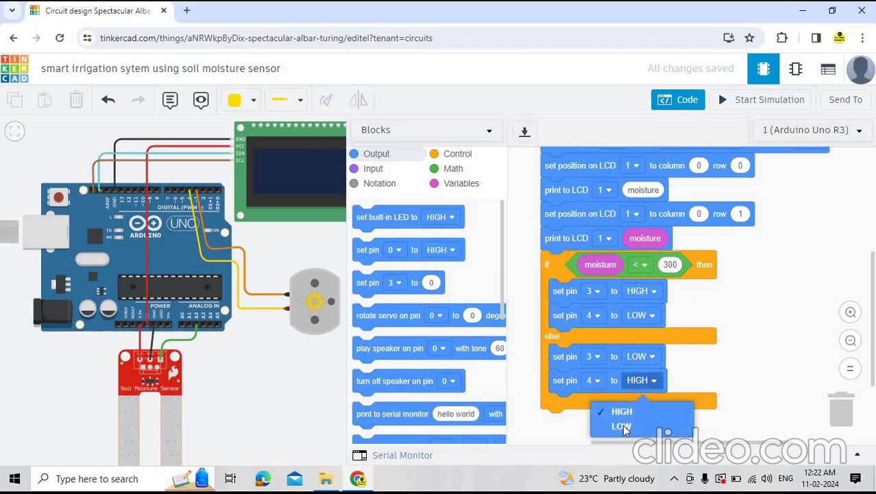
click(622, 427)
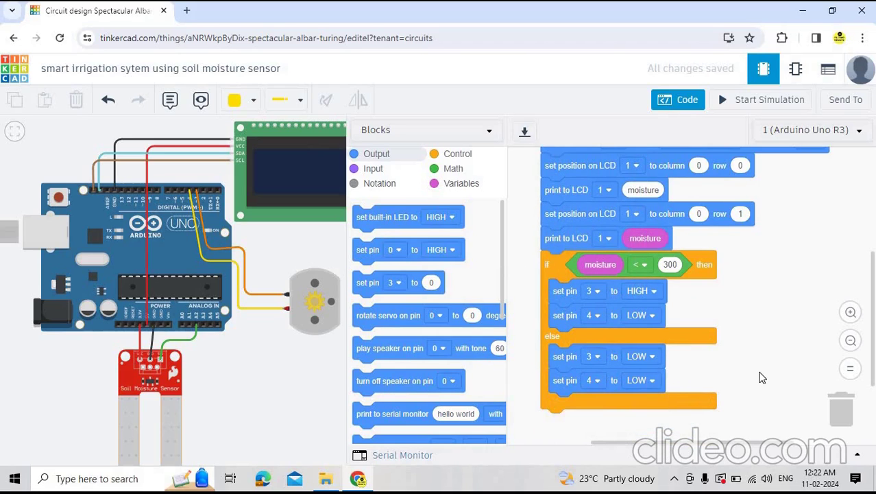
scroll(761, 377, up, 2)
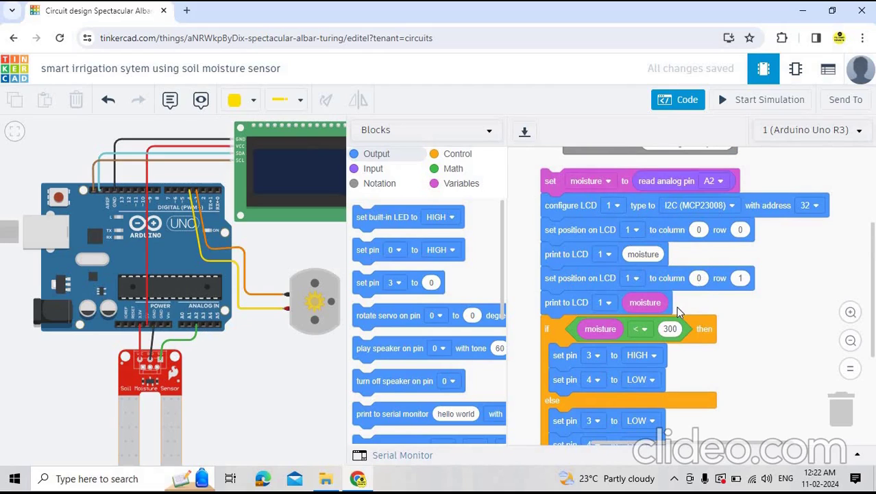
scroll(599, 270, down, 2)
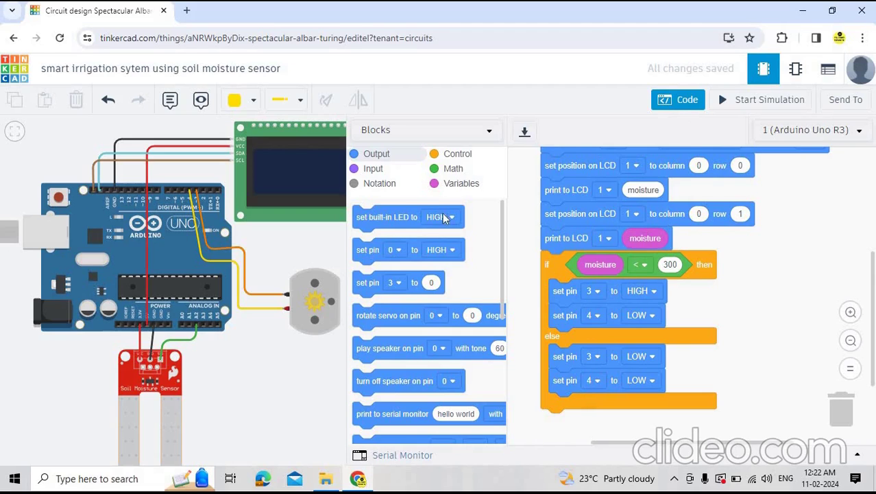
- Start the simulation and move the soil moisture sensor's slider, checking the LCD reading and spinning motor
click(686, 100)
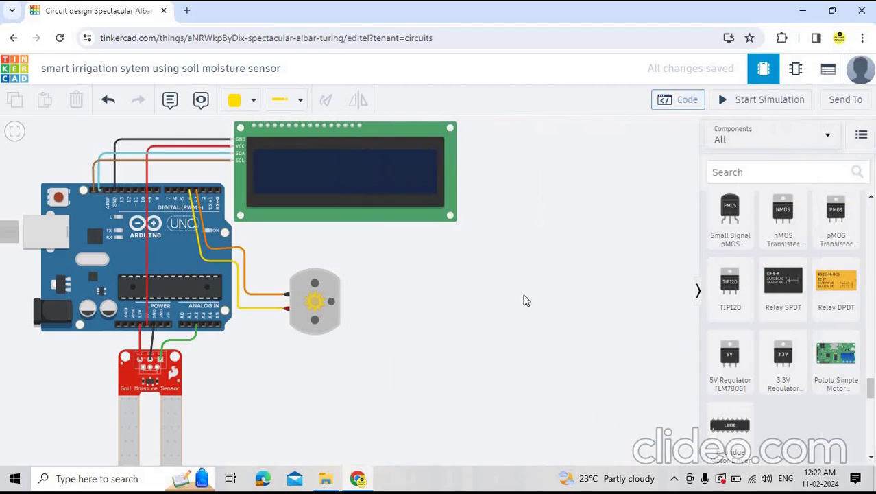
click(766, 100)
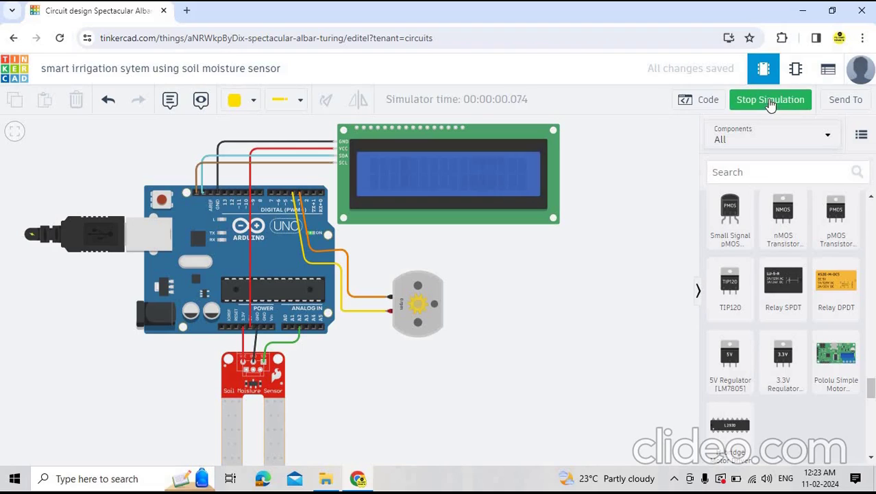
click(232, 404)
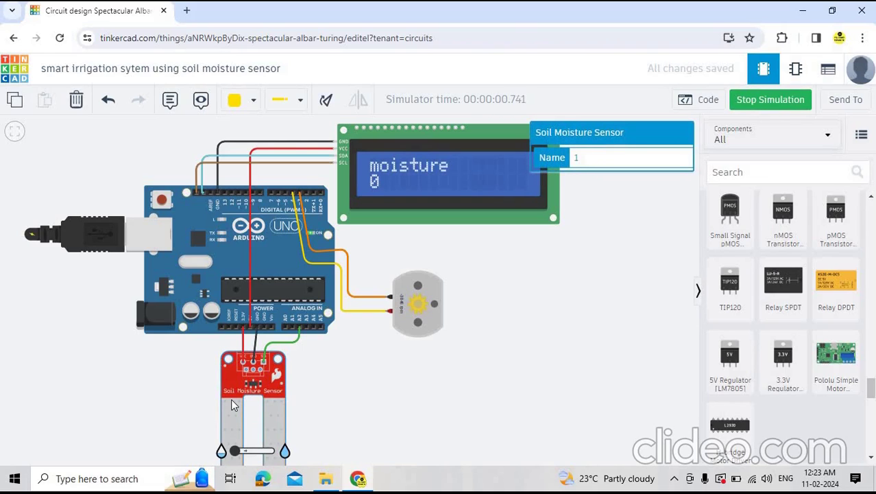
mouse_move(234, 450)
mouse_down()
mouse_move(254, 460)
mouse_move(244, 460)
mouse_up()
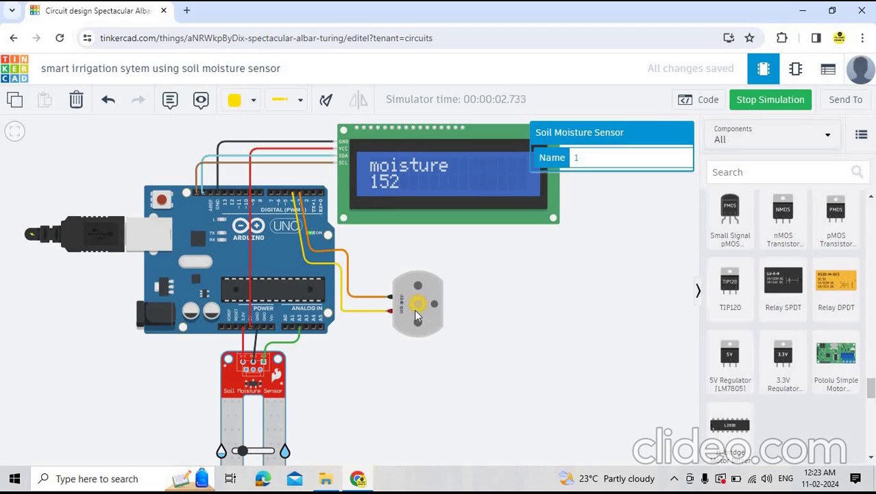
scroll(440, 314, up, 4)
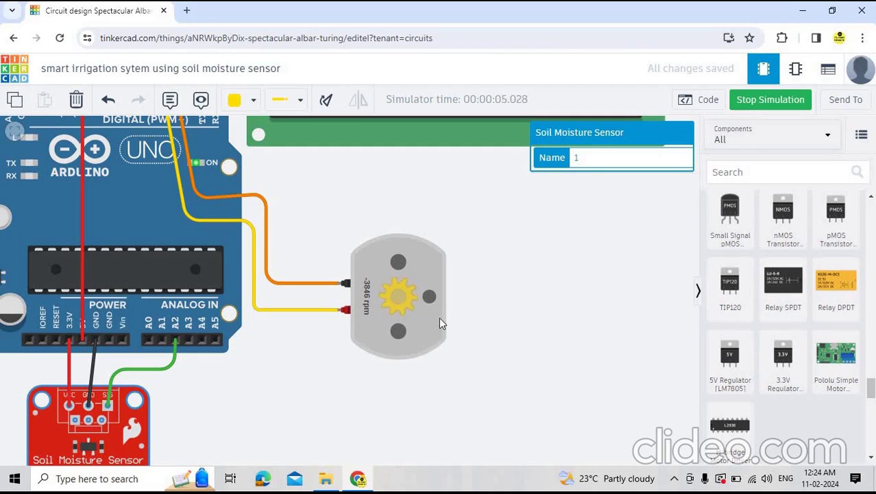
scroll(510, 319, down, 3)
- Raise the sensor's moisture until the LCD reads 491 and the motor stops at 0 rpm, then deselect it
drag(274, 453, 292, 458)
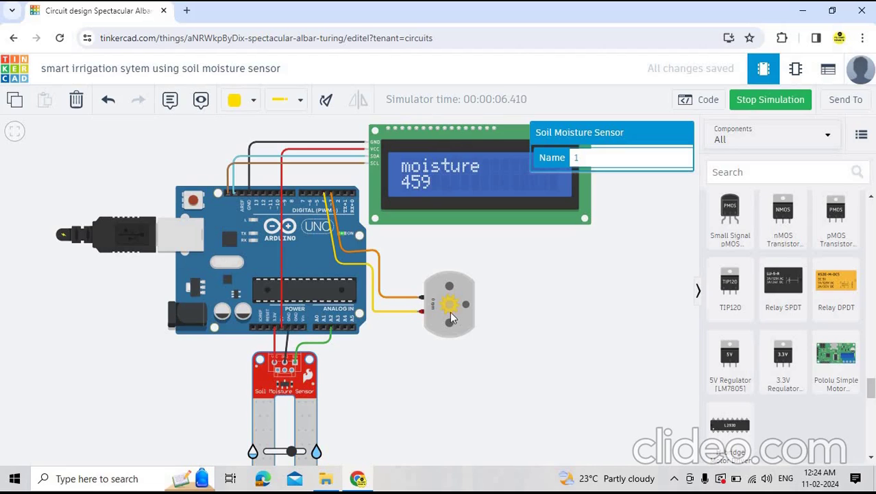
scroll(504, 329, up, 3)
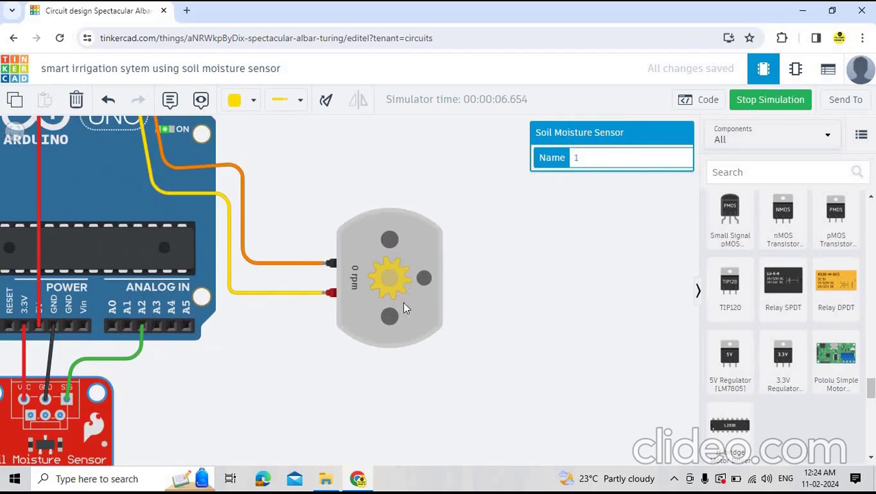
scroll(530, 324, down, 3)
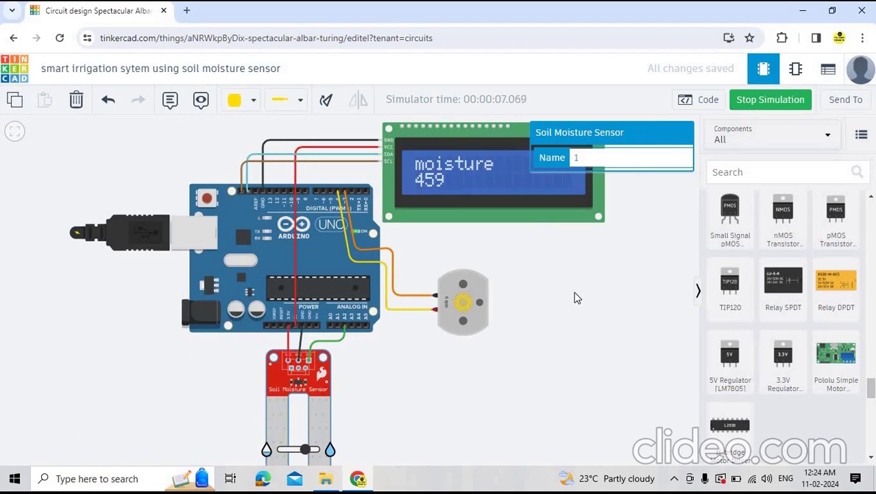
drag(306, 450, 291, 452)
click(633, 337)
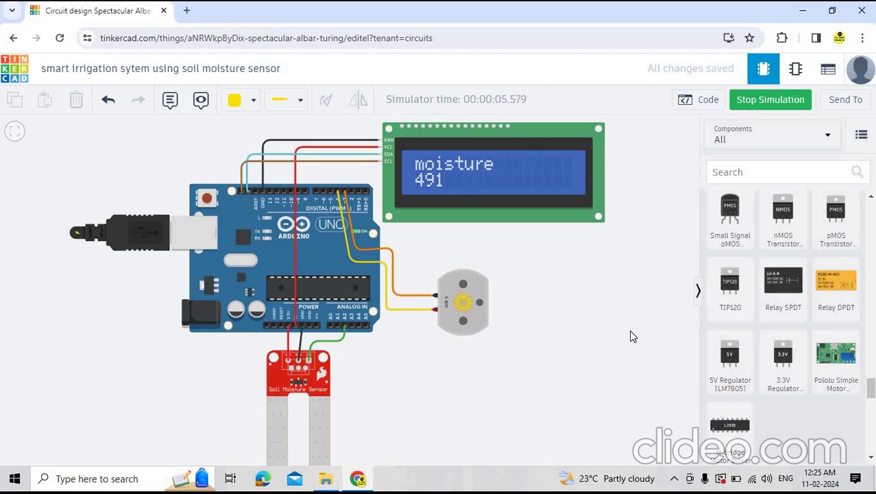